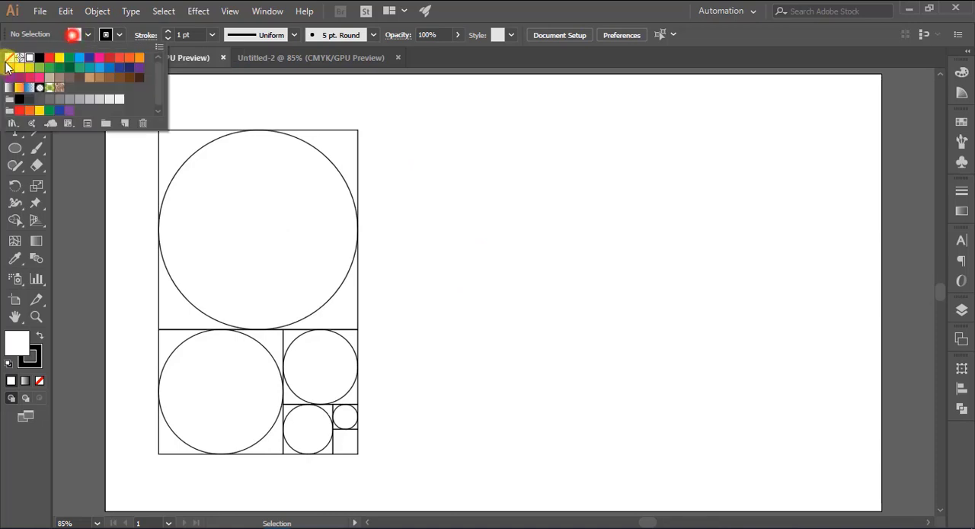
- Set the fill to none and place a copy of the largest golden-ratio circle in the empty area right of the grid
{"action": "left_click", "coordinate": [9, 61]}
{"action": "left_click", "coordinate": [89, 152]}
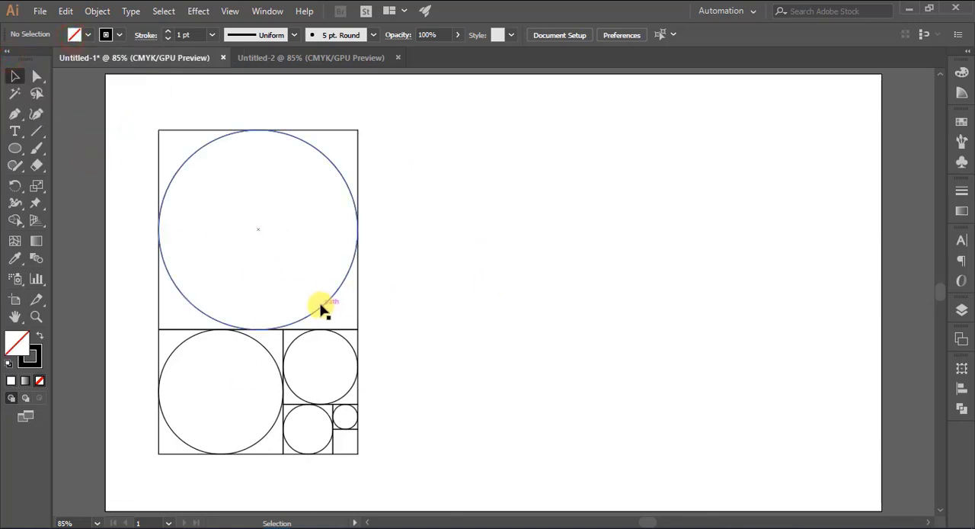
{"action": "left_click_drag", "start_coordinate": [320, 307], "coordinate": [743, 369]}
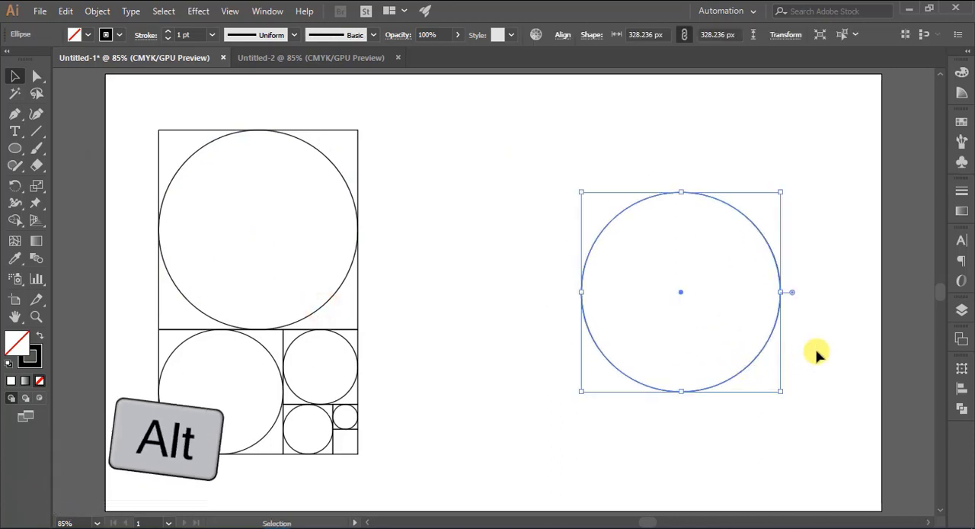
{"action": "left_click", "coordinate": [816, 353]}
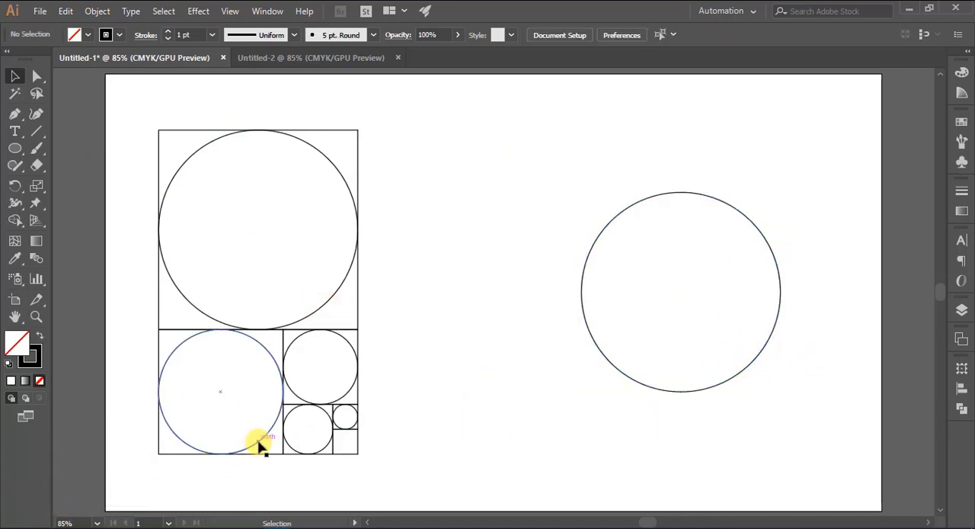
- Copy the four smaller circles out of the grid and stack them concentrically between the grid and the large circle copy
{"action": "left_click_drag", "start_coordinate": [259, 445], "coordinate": [521, 390]}
{"action": "left_click_drag", "start_coordinate": [344, 394], "coordinate": [506, 256]}
{"action": "left_click_drag", "start_coordinate": [323, 445], "coordinate": [496, 296]}
{"action": "left_click_drag", "start_coordinate": [353, 430], "coordinate": [490, 294]}
{"action": "left_click", "coordinate": [525, 387]}
- Align the four concentric circles by their top edges so they all touch at the uppermost point
{"action": "left_click_drag", "start_coordinate": [434, 215], "coordinate": [528, 364]}
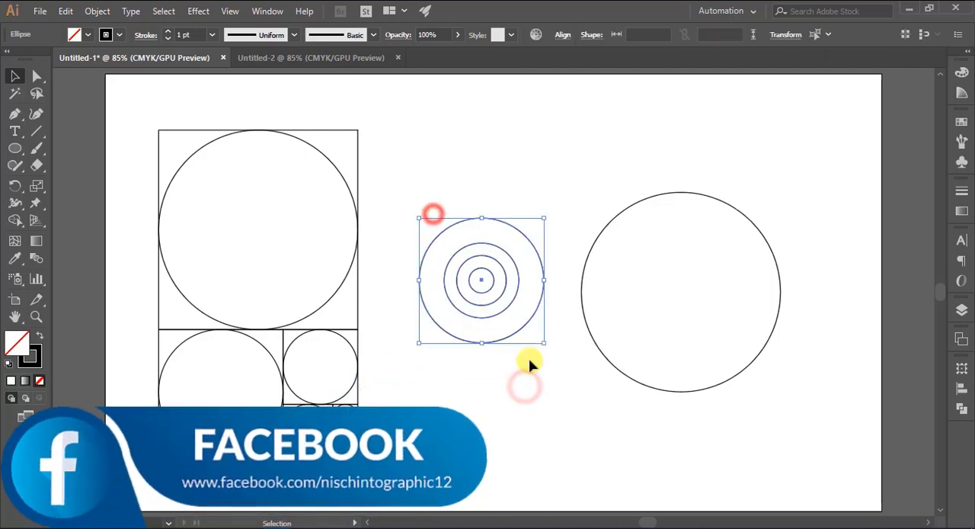
{"action": "left_click", "coordinate": [962, 389]}
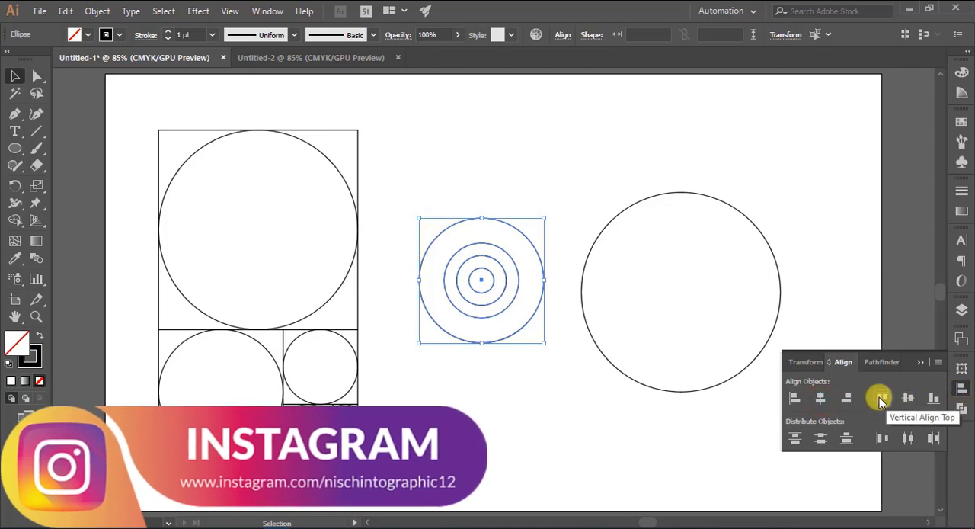
{"action": "left_click", "coordinate": [934, 398]}
{"action": "left_click", "coordinate": [884, 397]}
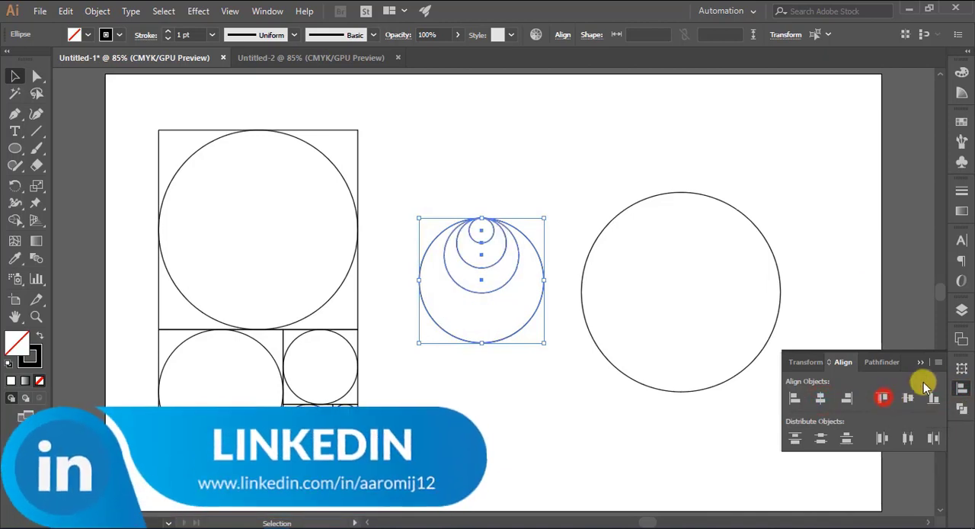
{"action": "left_click", "coordinate": [920, 362]}
{"action": "left_click", "coordinate": [575, 175]}
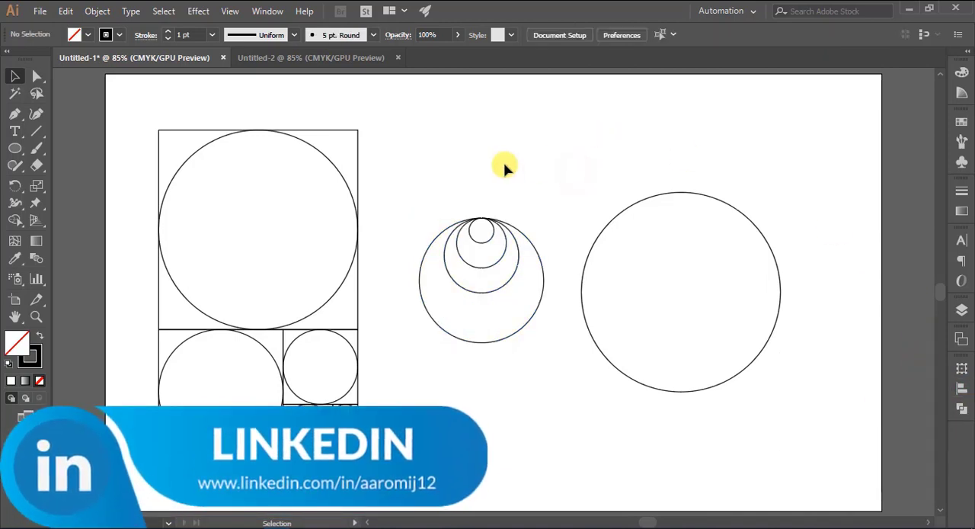
- Move the four nested circles onto the base of the large circle copy and duplicate the second-largest circle above them, flush with the large circle's left edge
{"action": "left_click_drag", "start_coordinate": [410, 211], "coordinate": [701, 388]}
{"action": "left_click", "coordinate": [785, 394]}
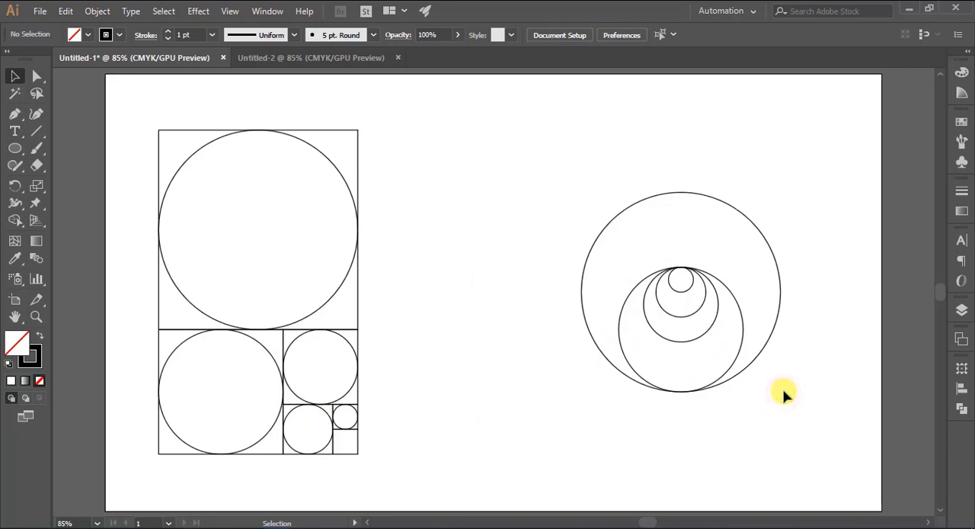
{"action": "left_click_drag", "start_coordinate": [730, 369], "coordinate": [693, 246]}
{"action": "left_click", "coordinate": [541, 282]}
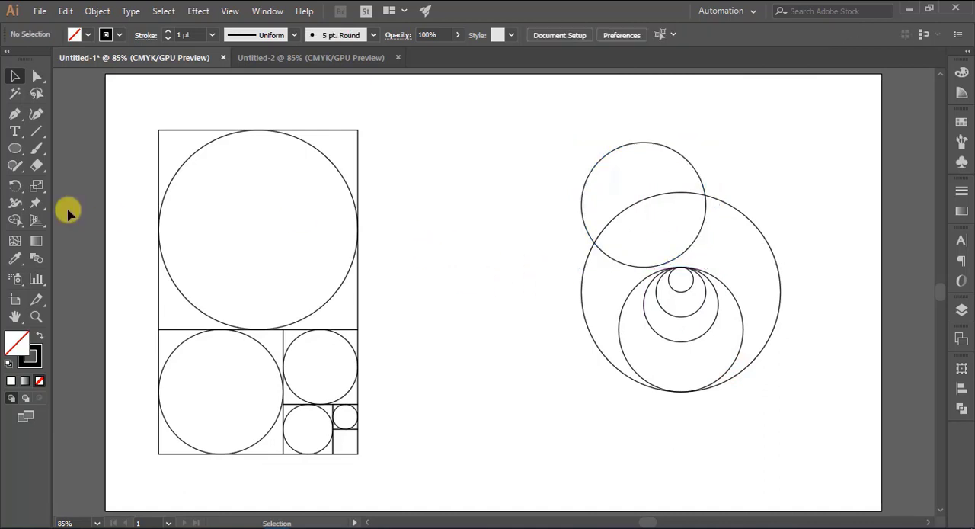
- Show the rulers and place a vertical guide at the left edge of the large circle
{"action": "key", "text": "ctrl+r"}
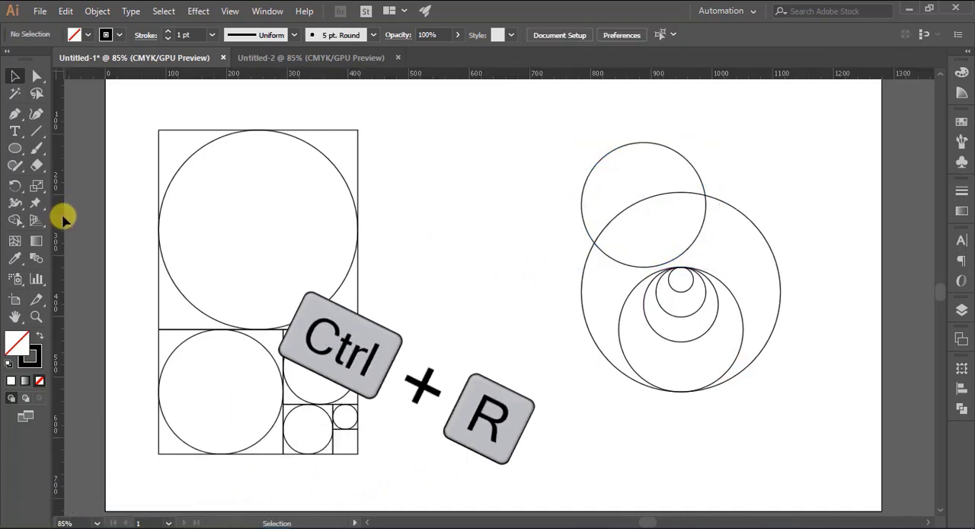
{"action": "left_click_drag", "start_coordinate": [64, 218], "coordinate": [579, 194]}
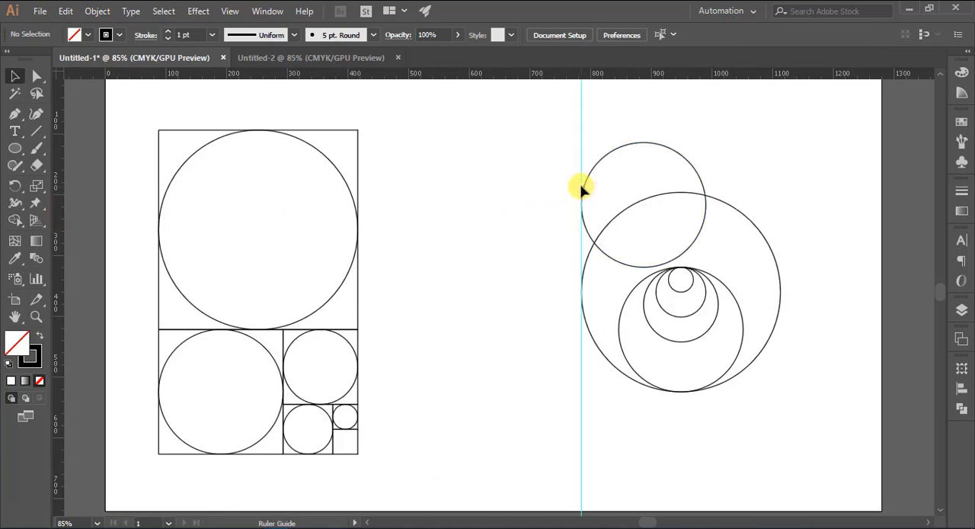
{"action": "left_click", "coordinate": [531, 243]}
- Fit the upper circle against the vertical guide and place a copy of the second-largest circle at the lower left, also touching the guide
{"action": "mouse_move", "coordinate": [696, 237]}
{"action": "left_mouse_down"}
{"action": "mouse_move", "coordinate": [737, 239]}
{"action": "mouse_move", "coordinate": [692, 233]}
{"action": "left_mouse_up"}
{"action": "left_click", "coordinate": [795, 219]}
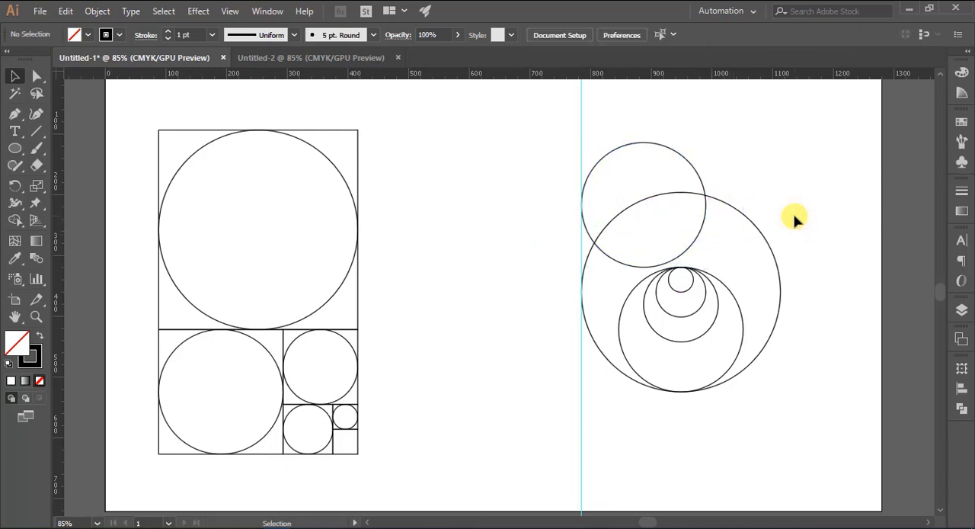
{"action": "left_click_drag", "start_coordinate": [738, 360], "coordinate": [701, 410]}
{"action": "left_click", "coordinate": [528, 386]}
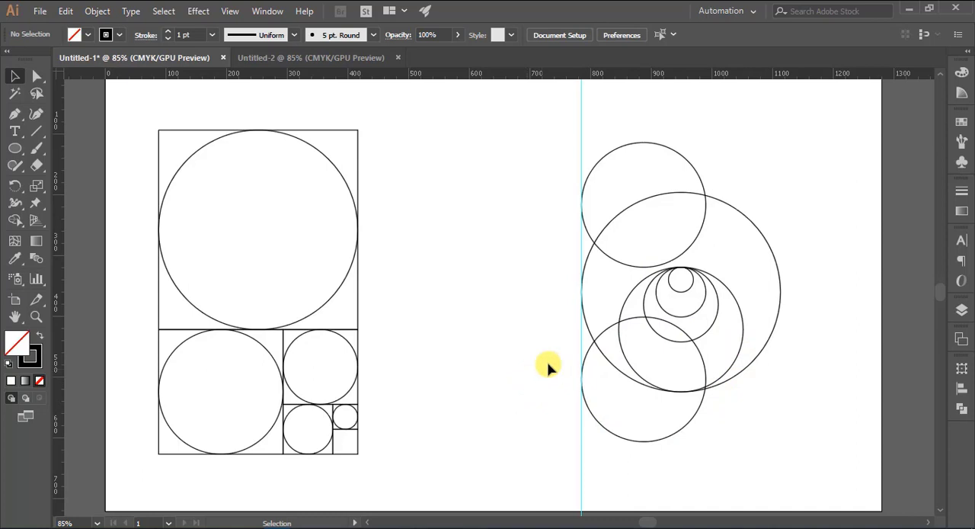
- Centre the smallest circle within the next larger one and place a copy of it to the left at the same height
{"action": "left_click_drag", "start_coordinate": [679, 291], "coordinate": [623, 304]}
{"action": "left_click", "coordinate": [831, 281]}
{"action": "left_click", "coordinate": [834, 310]}
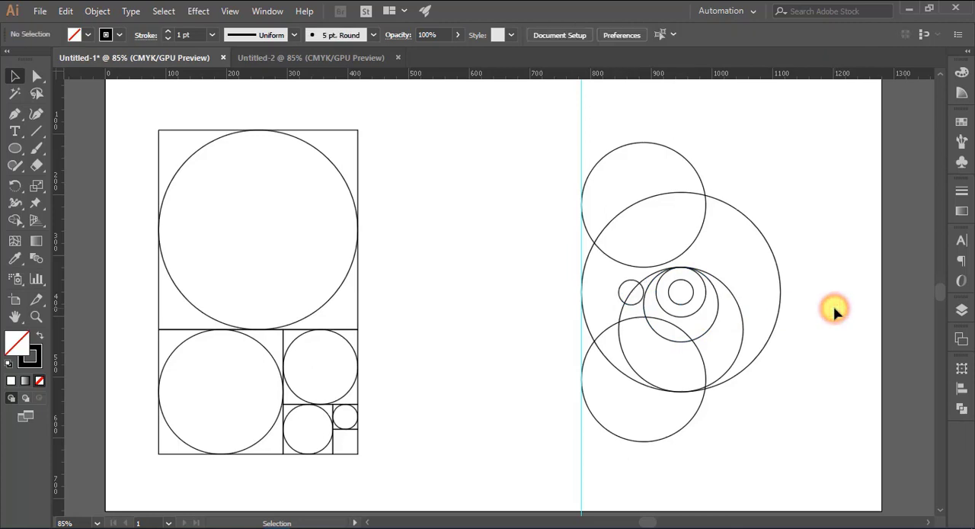
- Draw a horizontal line about 190 px long with the Pen tool, from the large circle's top anchor leftward past the guide
{"action": "left_click", "coordinate": [15, 113]}
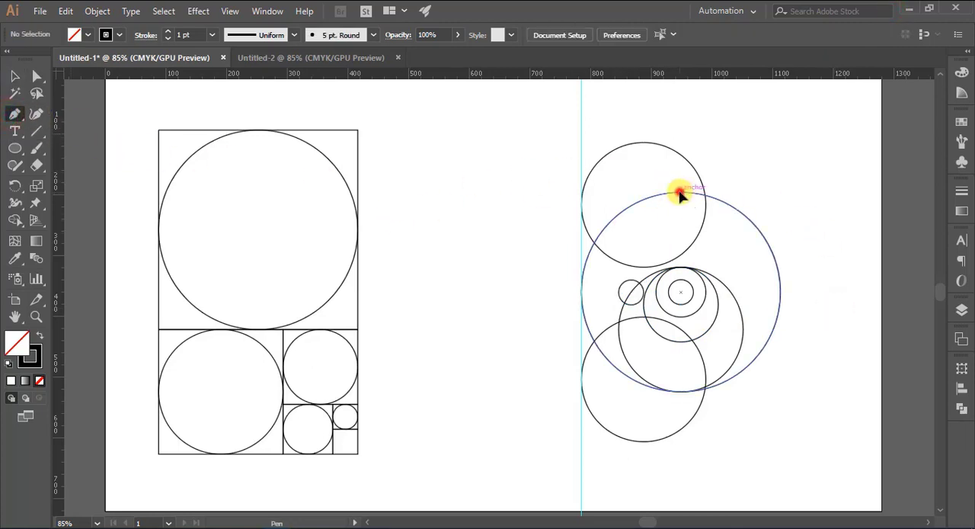
{"action": "left_click", "coordinate": [680, 192]}
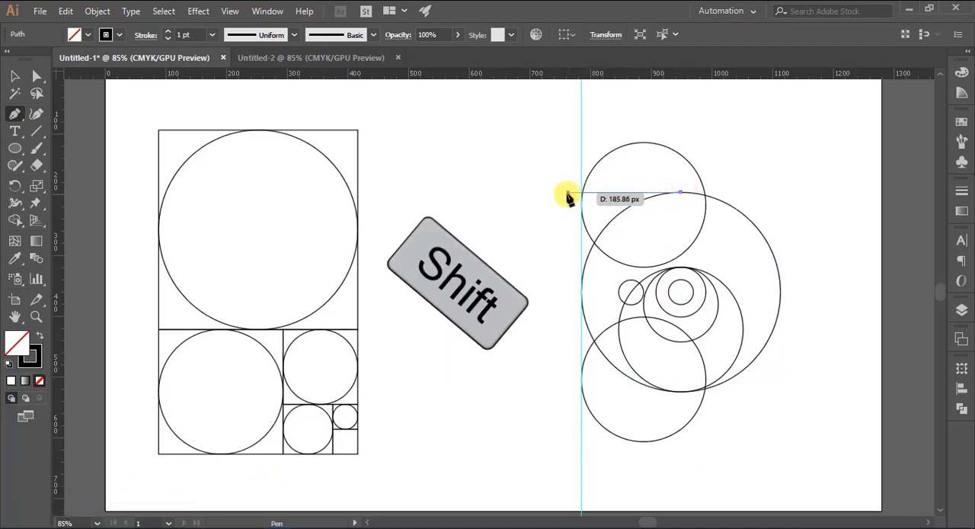
{"action": "left_click", "coordinate": [566, 194]}
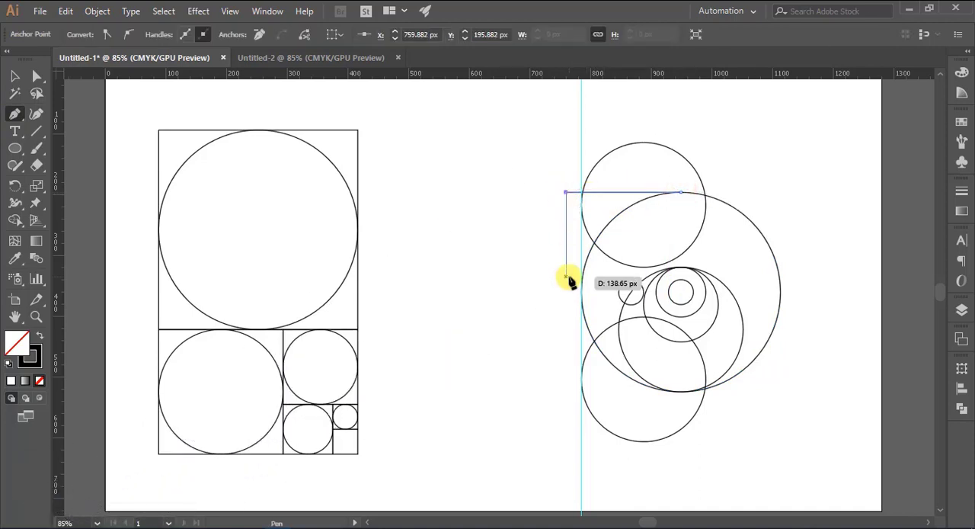
{"action": "left_click", "coordinate": [15, 76]}
{"action": "left_click", "coordinate": [538, 274]}
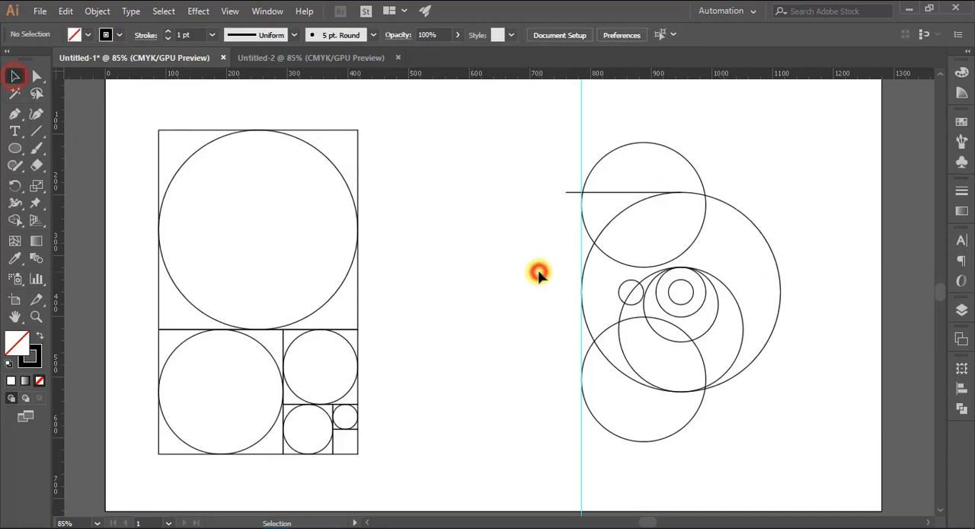
- Draw a horizontal line about 292 px long along the nested circles' top edge, starting just left of the guide
{"action": "key", "text": "p"}
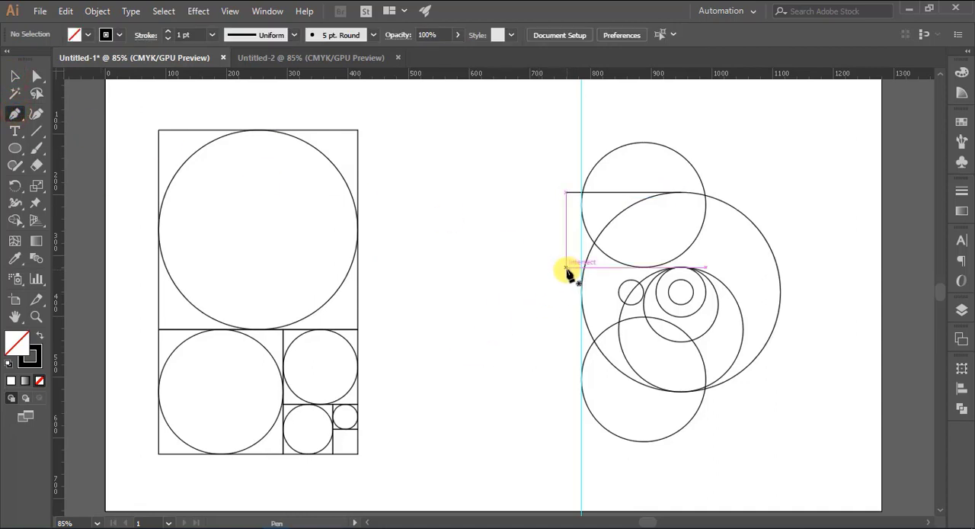
{"action": "left_click", "coordinate": [566, 268]}
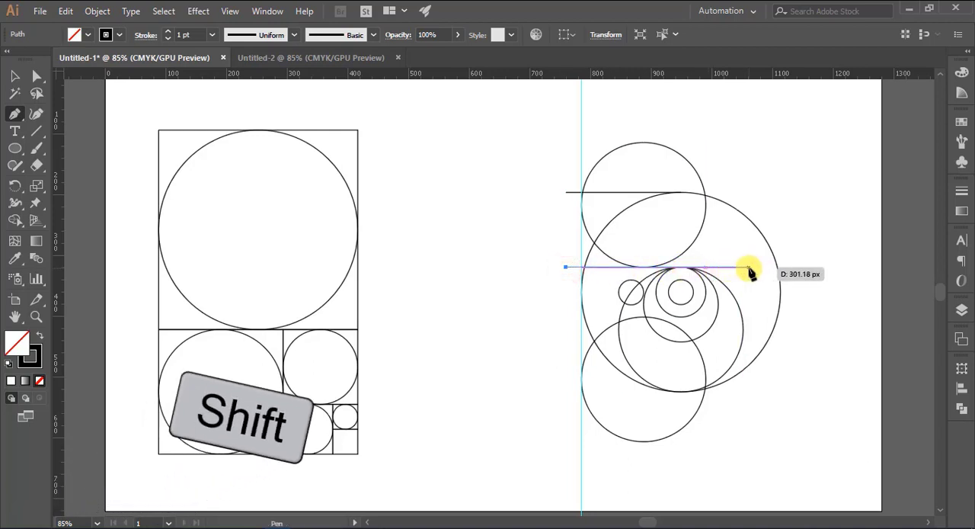
{"action": "left_click", "coordinate": [742, 269]}
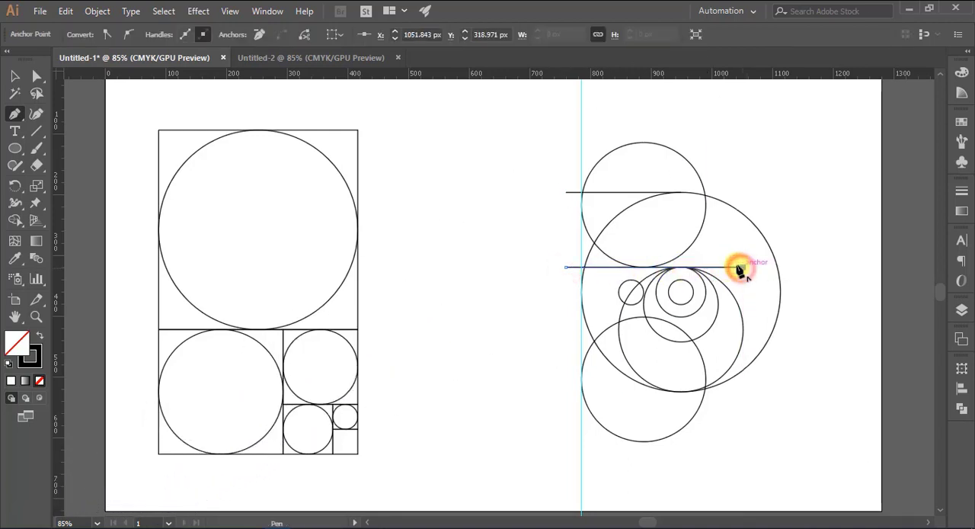
{"action": "left_click", "coordinate": [15, 76]}
{"action": "left_click", "coordinate": [445, 245]}
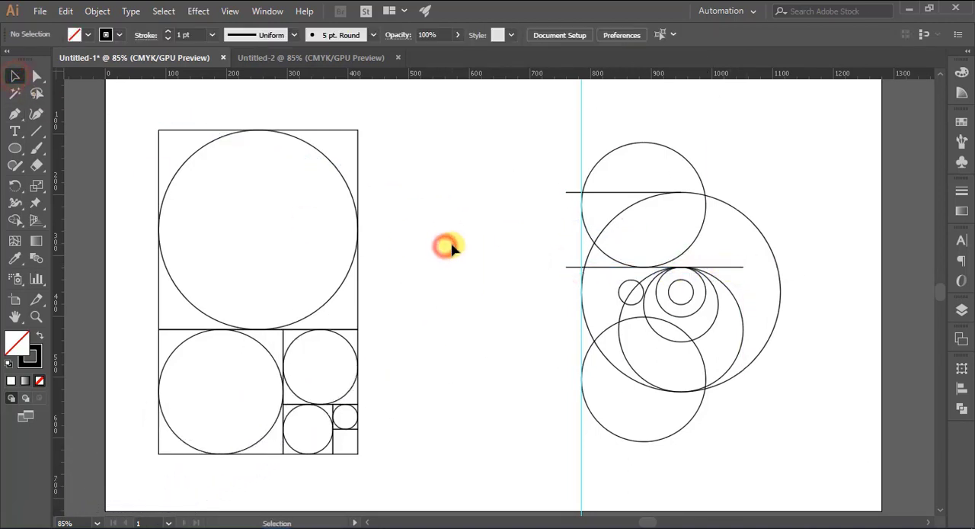
- Draw a horizontal line about 200 px long from the top of the centred smallest circle leftward past the guide
{"action": "left_click", "coordinate": [10, 114]}
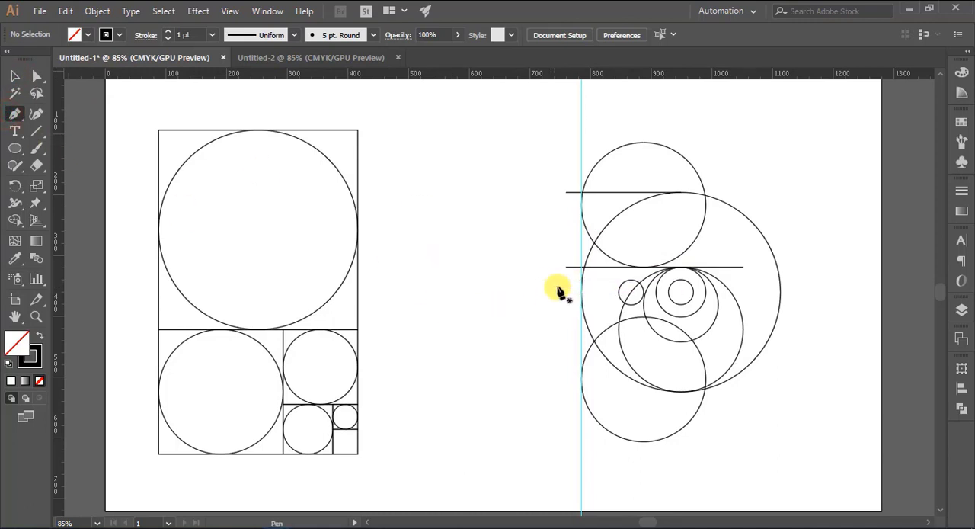
{"action": "left_click", "coordinate": [680, 281]}
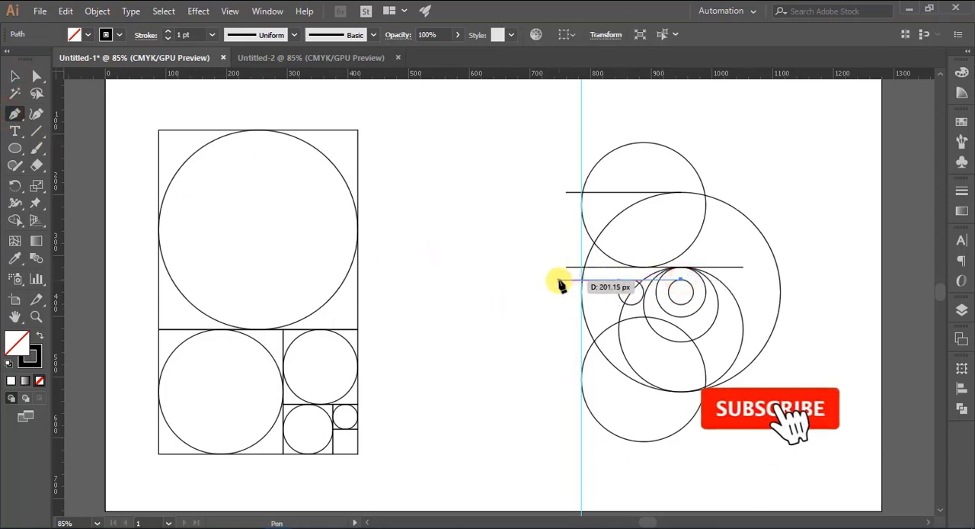
{"action": "left_click_drag", "start_coordinate": [558, 279], "coordinate": [515, 254]}
{"action": "left_click", "coordinate": [14, 75]}
{"action": "left_click", "coordinate": [464, 291]}
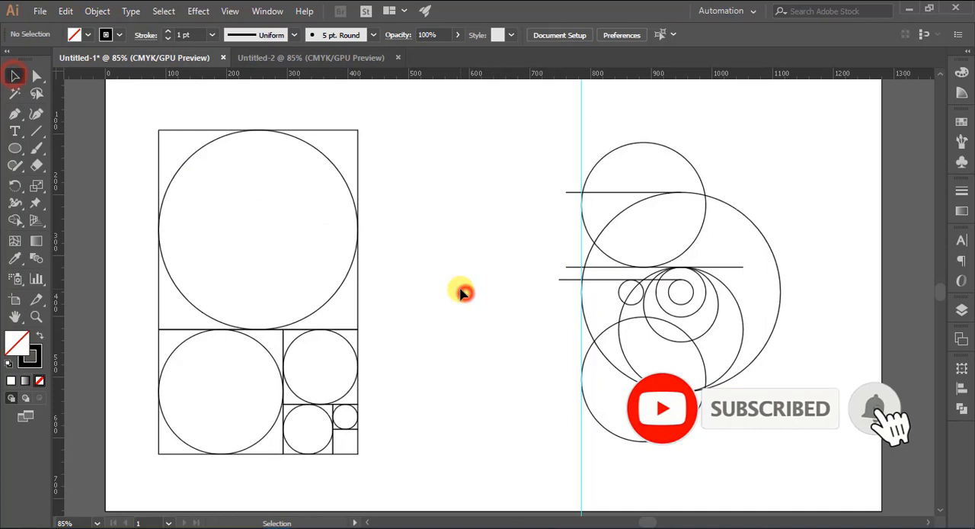
- Draw a horizontal line about 200 px long from the bottom of the centred smallest circle leftward past the guide
{"action": "left_click", "coordinate": [12, 117]}
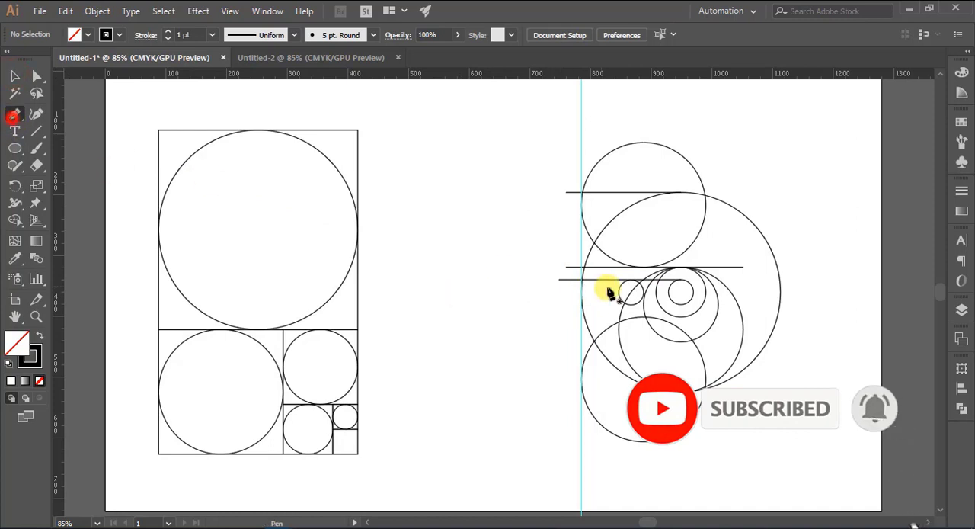
{"action": "left_click", "coordinate": [681, 304]}
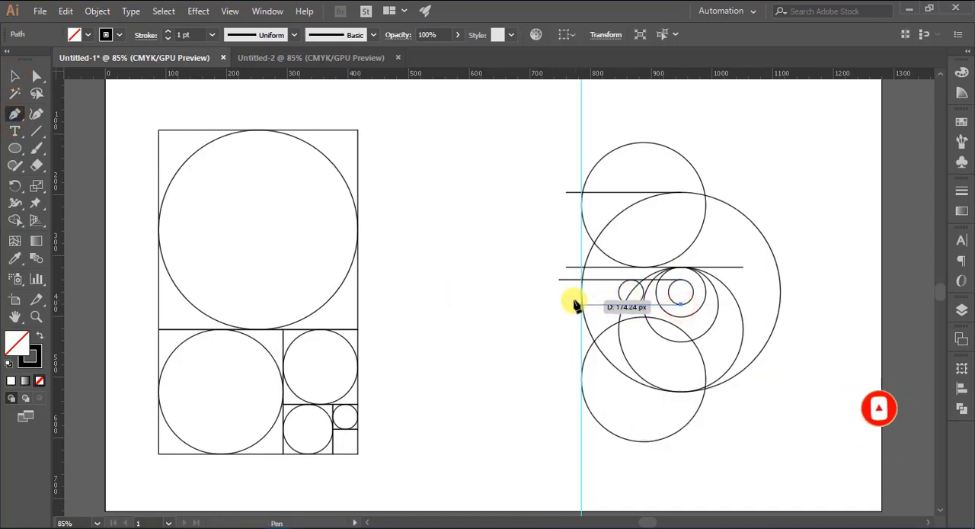
{"action": "left_click", "coordinate": [15, 75]}
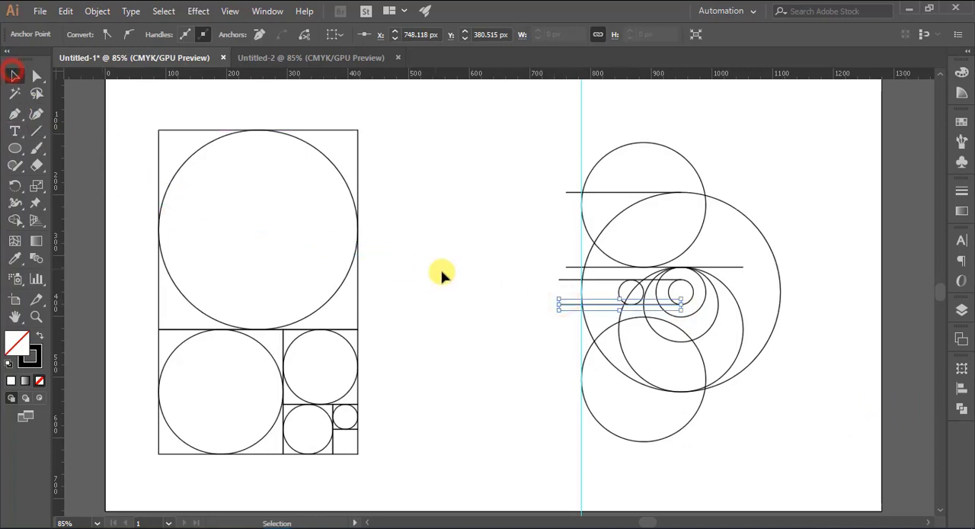
{"action": "left_click", "coordinate": [444, 272]}
- Draw a horizontal line about 190 px long from the bottom of the circle surrounding the smallest one, leftward past the guide
{"action": "left_click", "coordinate": [14, 114]}
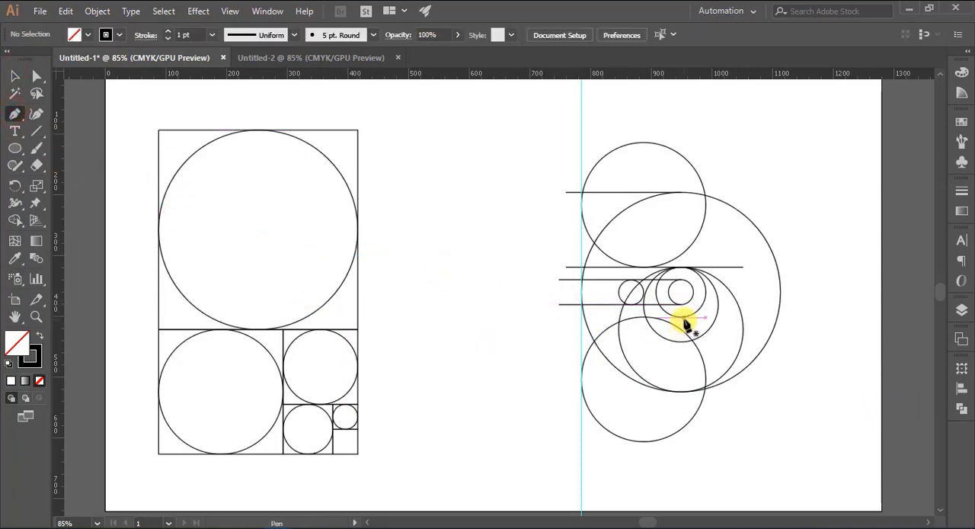
{"action": "left_click", "coordinate": [681, 315]}
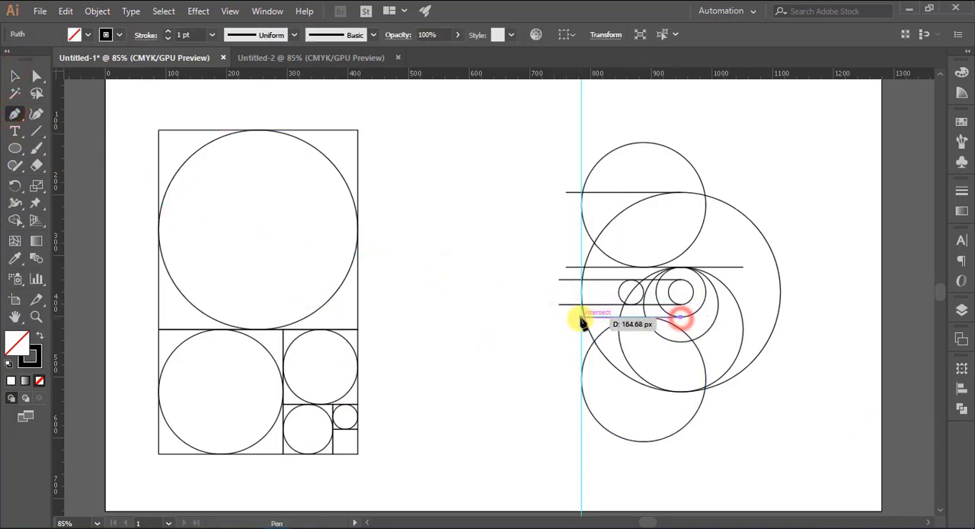
{"action": "left_click", "coordinate": [565, 317]}
{"action": "left_click", "coordinate": [15, 75]}
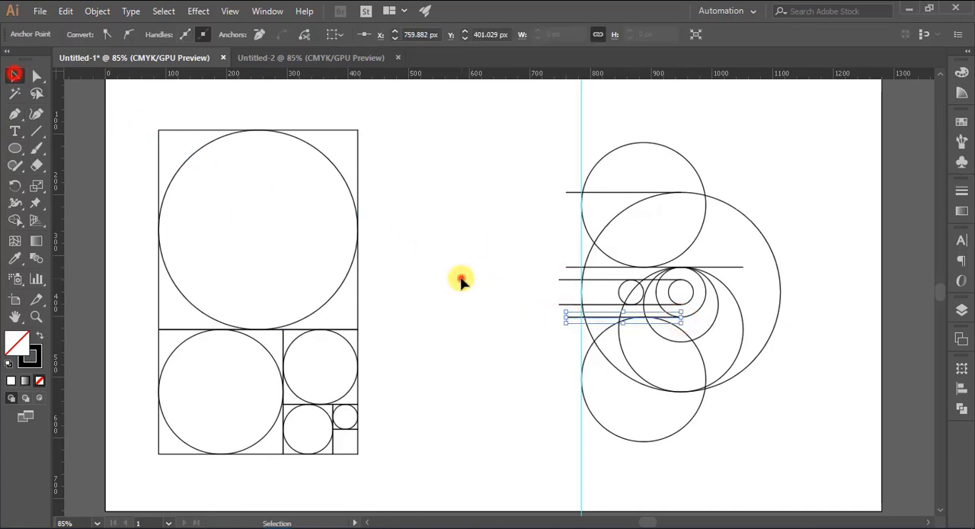
{"action": "left_click", "coordinate": [459, 277]}
- Draw a horizontal line about 200 px long from the bottom of the third-largest circle leftward past the guide
{"action": "left_click", "coordinate": [13, 113]}
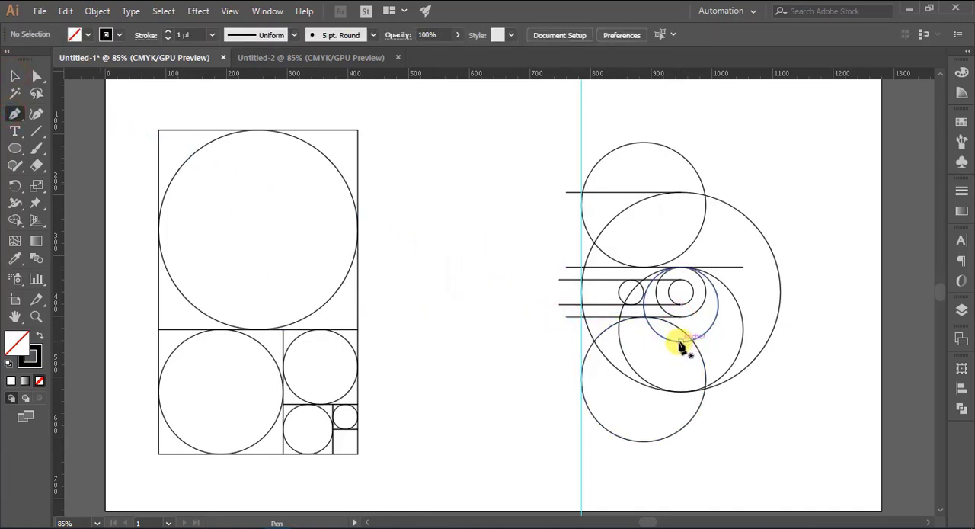
{"action": "left_click", "coordinate": [680, 342]}
{"action": "left_click", "coordinate": [565, 342]}
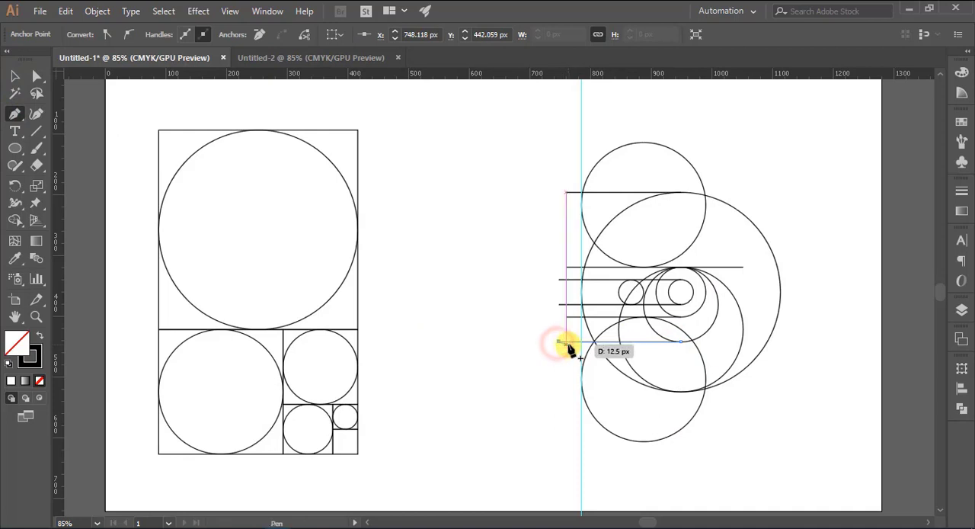
{"action": "left_click", "coordinate": [14, 74]}
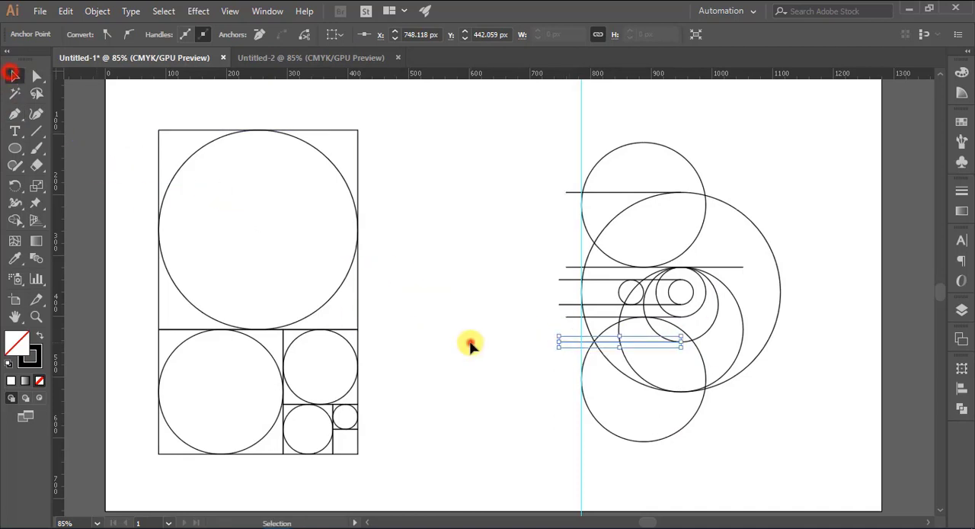
{"action": "left_click", "coordinate": [468, 342]}
- Draw a horizontal line about 189 px long from the bottom of the largest circle leftward past the guide
{"action": "left_click", "coordinate": [13, 113]}
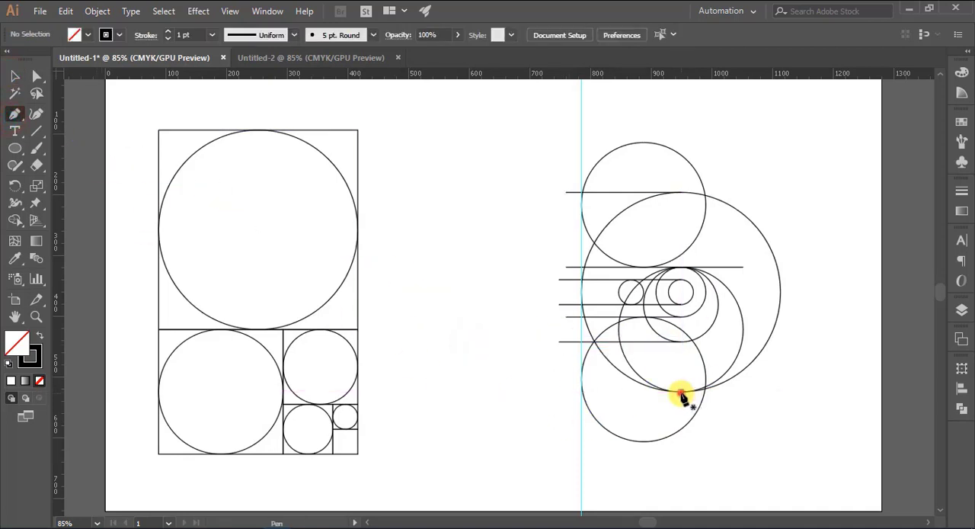
{"action": "left_click", "coordinate": [682, 392]}
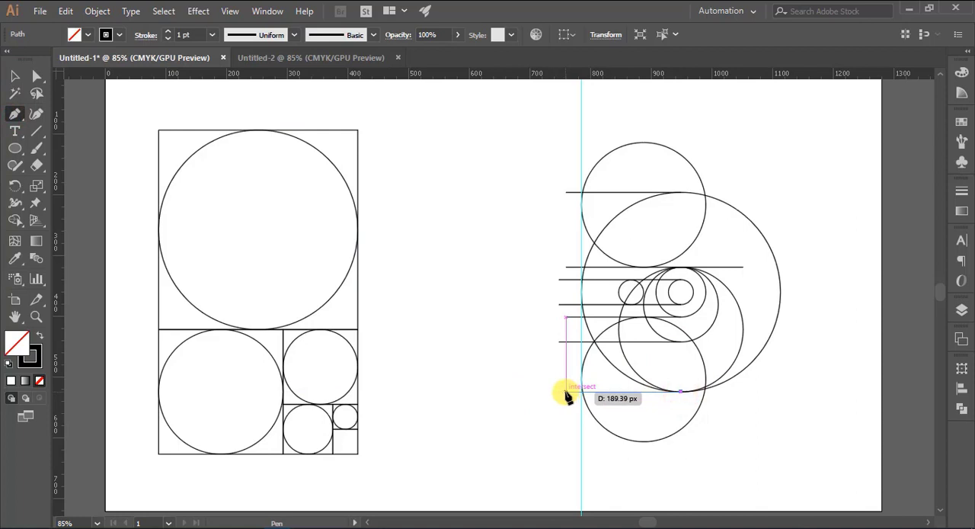
{"action": "left_click", "coordinate": [566, 392]}
{"action": "left_click", "coordinate": [14, 75]}
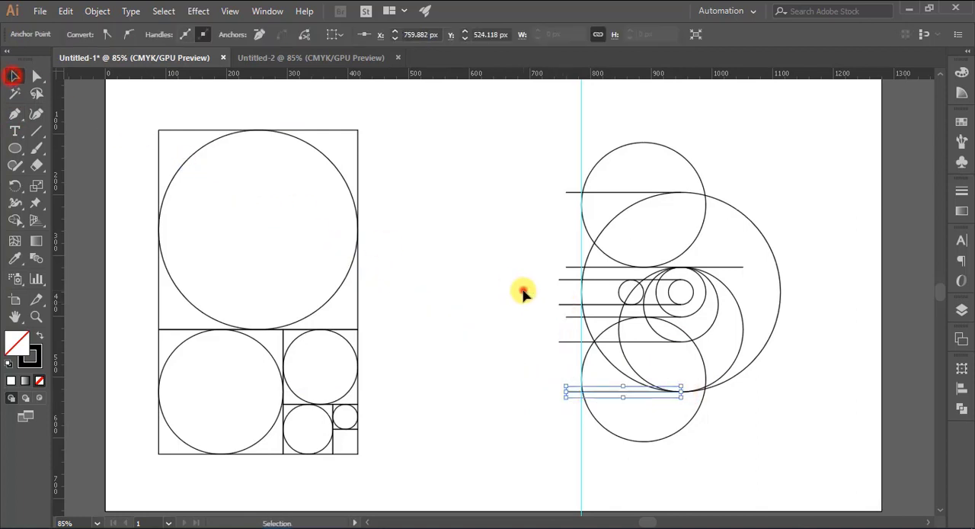
{"action": "left_click", "coordinate": [523, 293]}
- Draw a vertical line along the guide from the topmost horizontal line down to about Y 551 px, just past the lowest one
{"action": "left_click", "coordinate": [14, 114]}
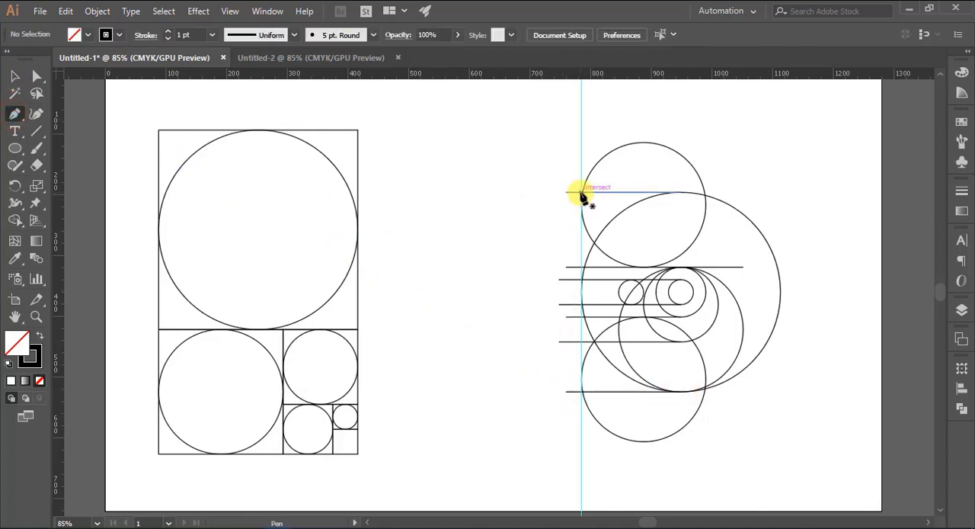
{"action": "key", "text": "ctrl+plus"}
{"action": "key", "text": "ctrl+plus"}
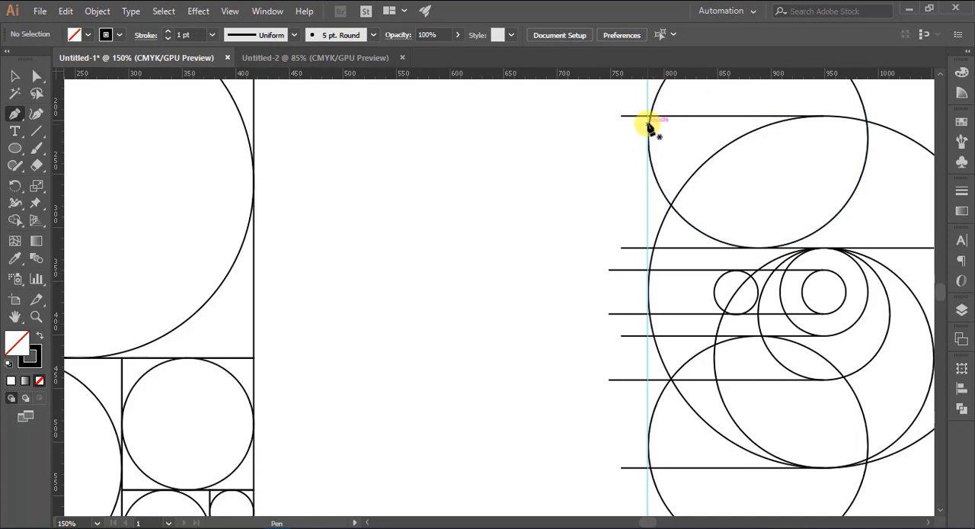
{"action": "left_click", "coordinate": [649, 115]}
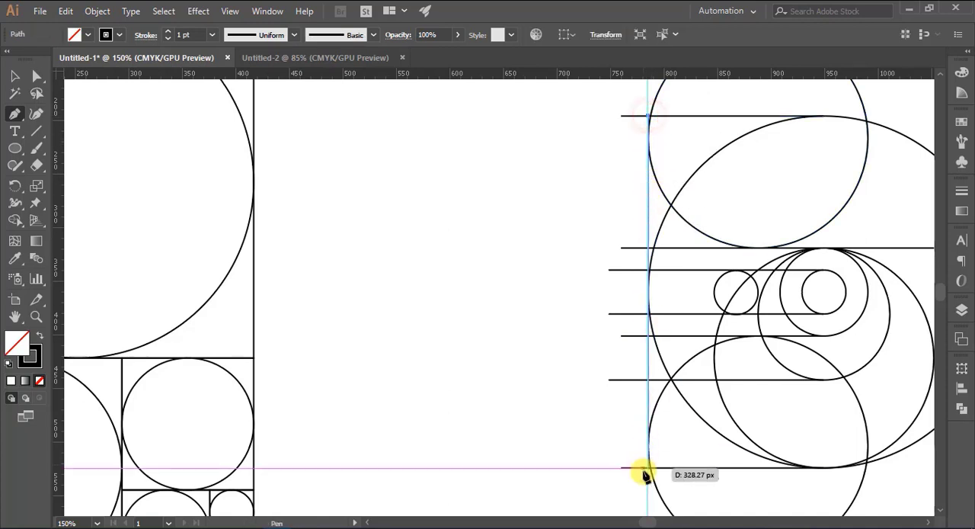
{"action": "left_click", "coordinate": [649, 500]}
{"action": "left_click", "coordinate": [15, 77]}
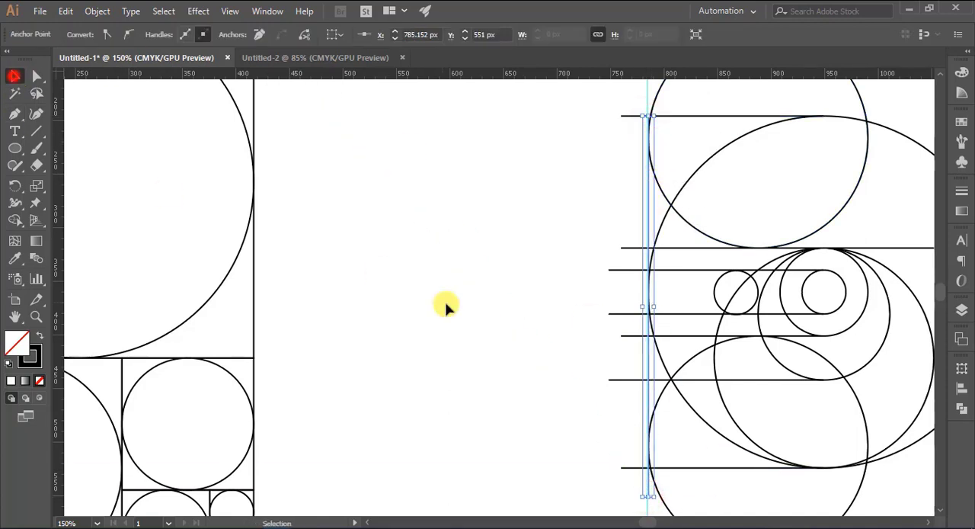
{"action": "left_click", "coordinate": [450, 308]}
- Unlock the vertical guide, move it left away from the circles and release it to clear it from the construction
{"action": "scroll", "coordinate": [451, 309], "scroll_direction": "down", "scroll_amount": 3}
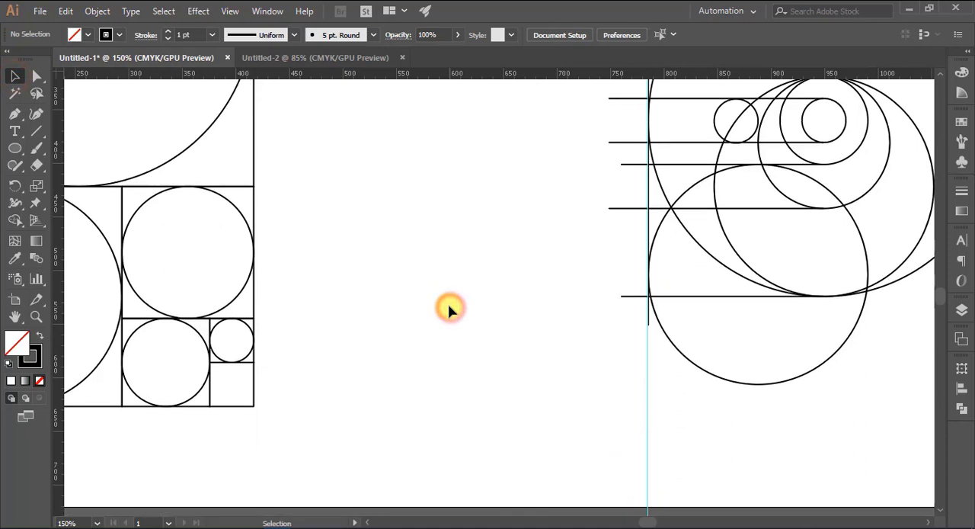
{"action": "right_click", "coordinate": [649, 445]}
{"action": "left_click", "coordinate": [680, 343]}
{"action": "left_click_drag", "start_coordinate": [653, 440], "coordinate": [584, 435]}
{"action": "right_click", "coordinate": [584, 435]}
{"action": "left_click", "coordinate": [598, 371]}
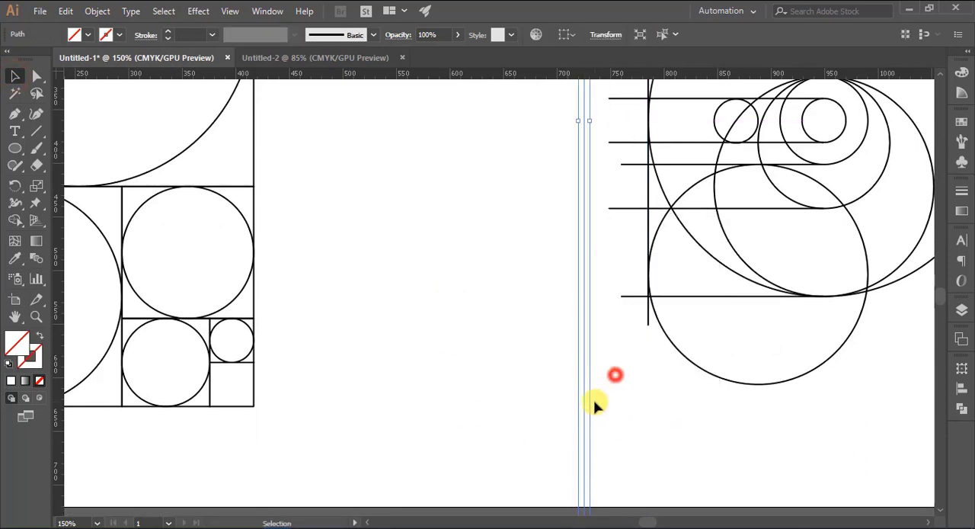
{"action": "key", "text": "ctrl+shift+a"}
- Try to shift the small left circle slightly upward so it sits exactly between its two horizontal lines
{"action": "key", "text": "ctrl+minus"}
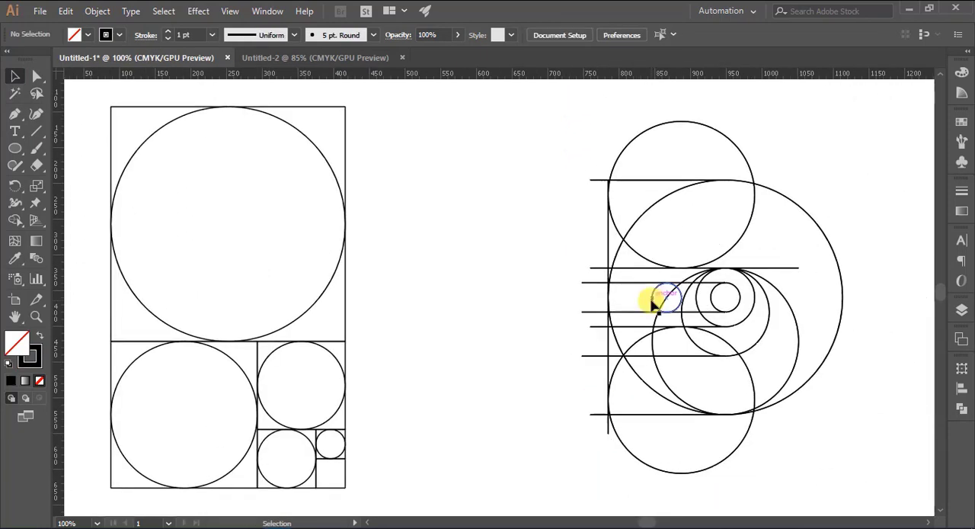
{"action": "left_click_drag", "start_coordinate": [653, 298], "coordinate": [653, 298]}
{"action": "left_click", "coordinate": [535, 303]}
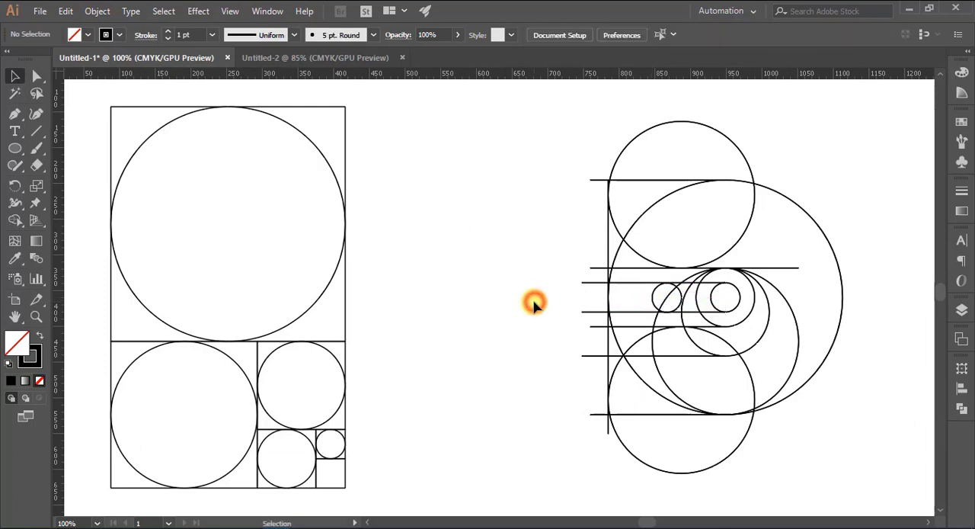
{"action": "scroll", "coordinate": [535, 303], "scroll_direction": "up", "scroll_amount": 3}
{"action": "left_click_drag", "start_coordinate": [701, 348], "coordinate": [261, 286]}
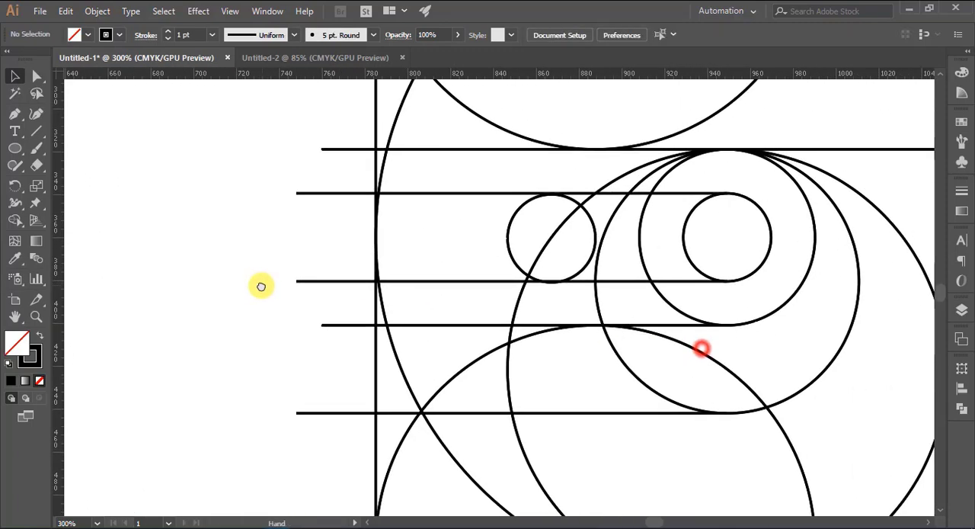
{"action": "key", "text": "ctrl+equal"}
{"action": "key", "text": "ctrl+equal"}
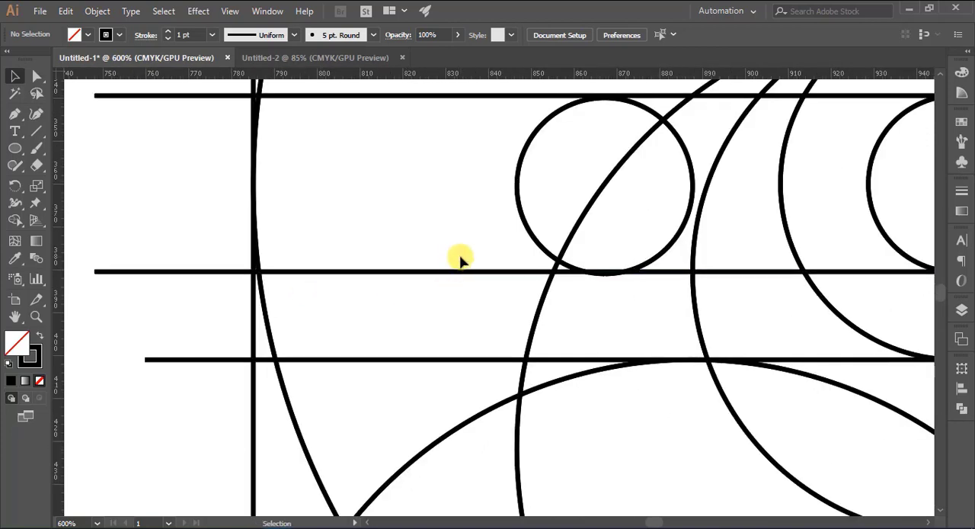
{"action": "left_click_drag", "start_coordinate": [505, 218], "coordinate": [373, 335]}
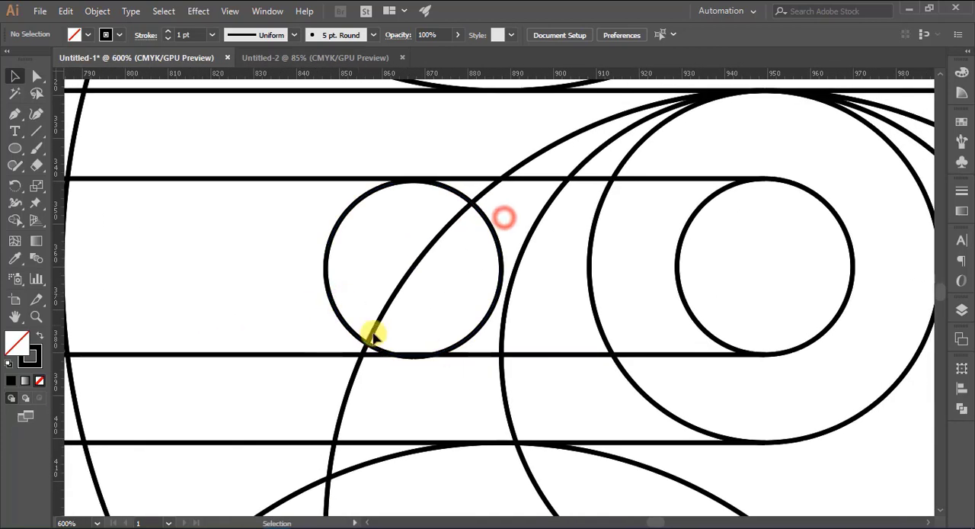
{"action": "left_click", "coordinate": [460, 337]}
{"action": "left_click", "coordinate": [261, 297]}
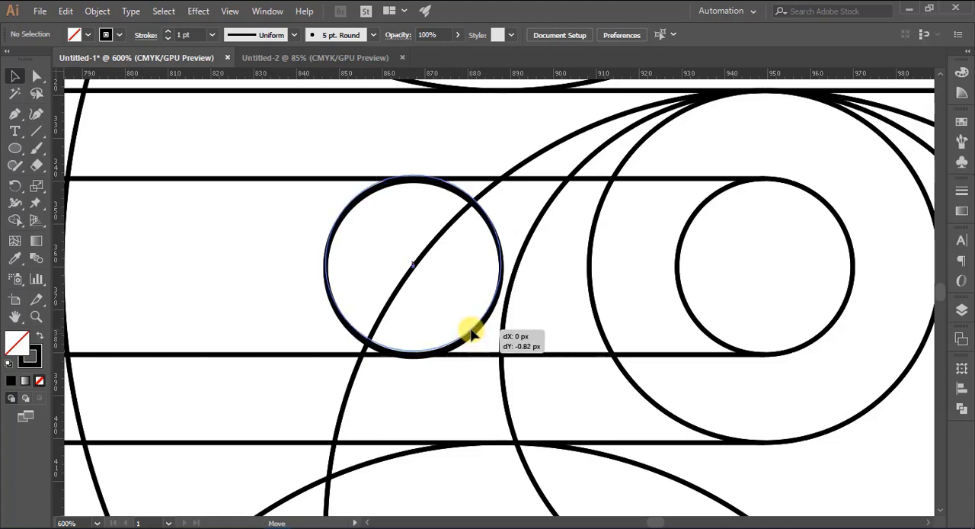
{"action": "left_click", "coordinate": [471, 333]}
{"action": "left_click", "coordinate": [432, 392]}
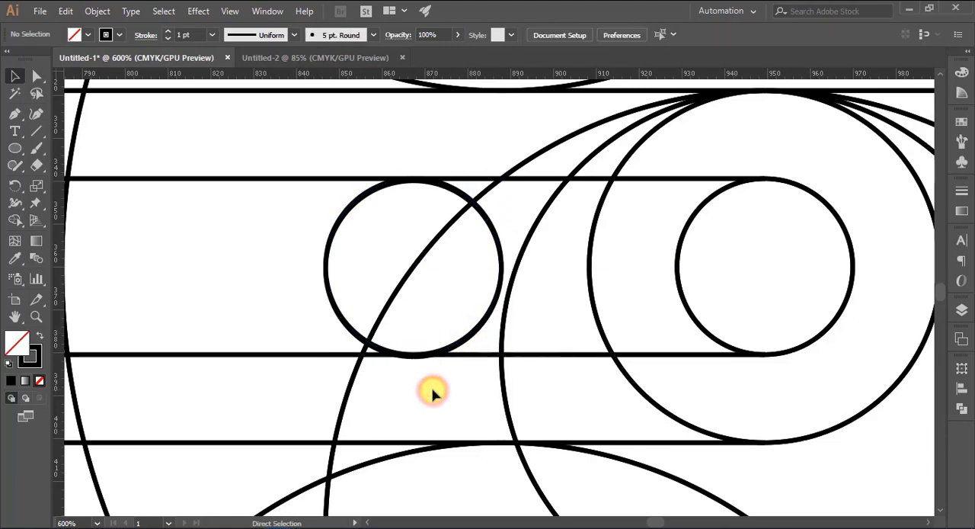
- Try moving the whole logo construction left towards the golden-ratio rectangle, and undo the move
{"action": "key", "text": "ctrl+minus"}
{"action": "key", "text": "ctrl+minus"}
{"action": "key", "text": "ctrl+minus"}
{"action": "key", "text": "ctrl+minus"}
{"action": "key", "text": "ctrl+minus"}
{"action": "left_click_drag", "start_coordinate": [341, 388], "coordinate": [523, 396]}
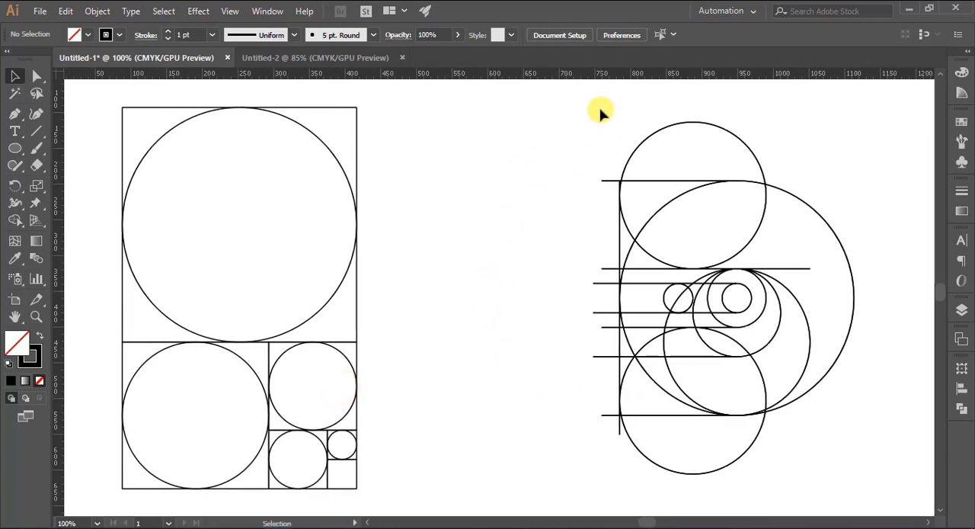
{"action": "left_click_drag", "start_coordinate": [598, 113], "coordinate": [890, 459]}
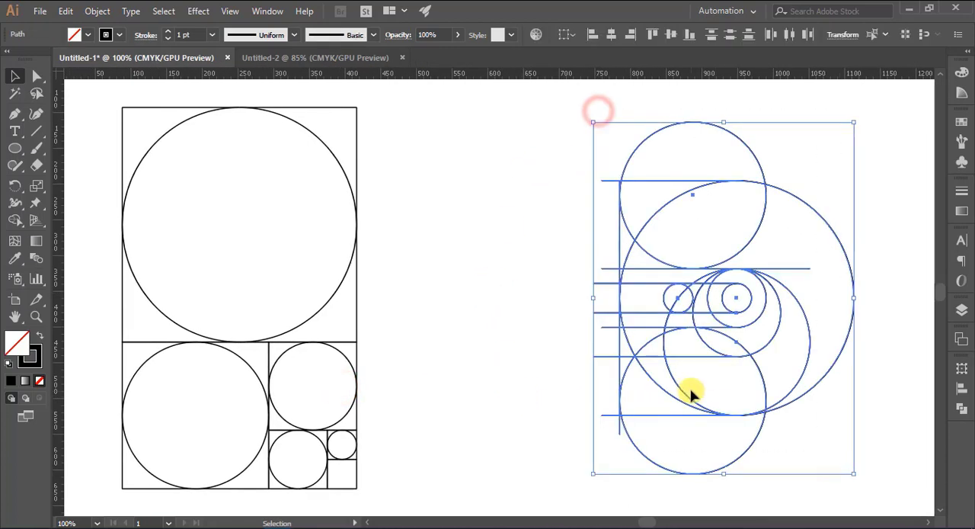
{"action": "left_click_drag", "start_coordinate": [682, 390], "coordinate": [525, 398]}
{"action": "key", "text": "a"}
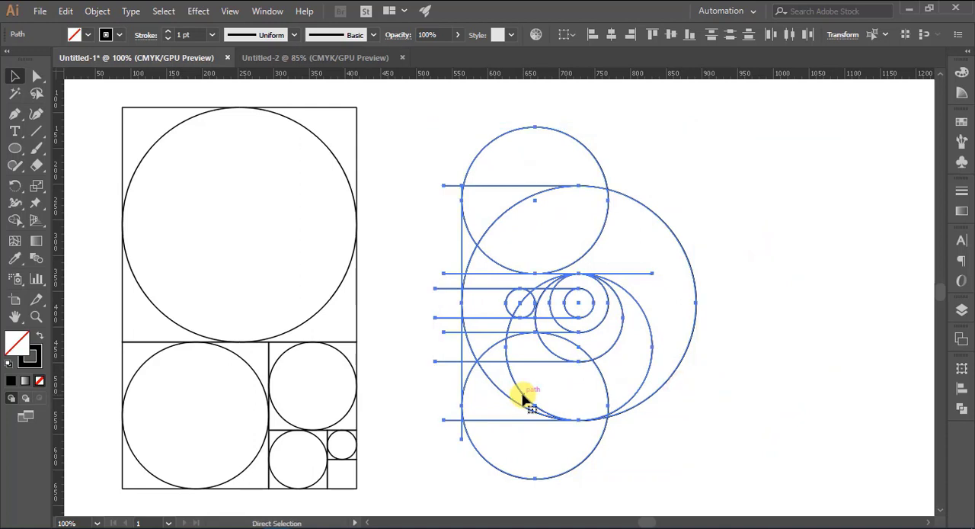
{"action": "key", "text": "ctrl+z"}
{"action": "left_click", "coordinate": [544, 381]}
{"action": "left_click", "coordinate": [870, 364]}
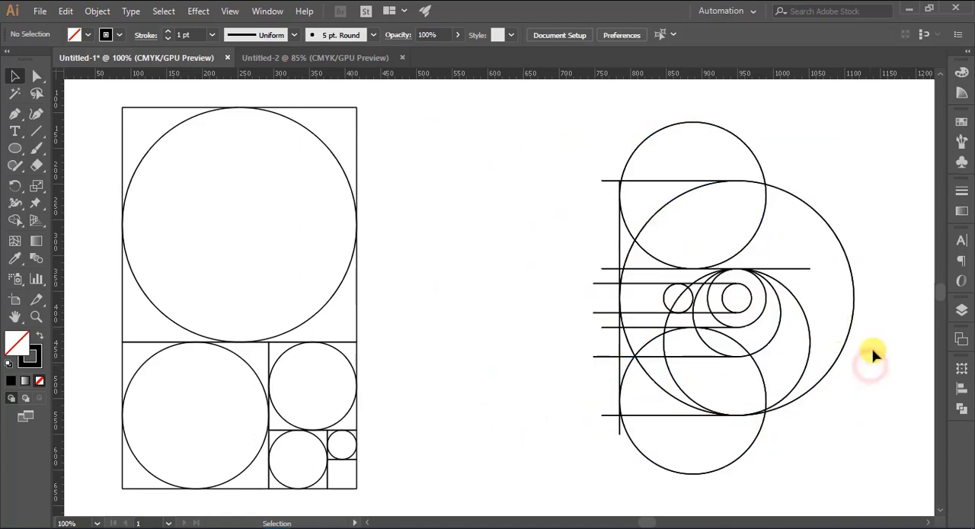
- Select the whole logo construction for the Shape Builder and set a black fill with no stroke
{"action": "left_click_drag", "start_coordinate": [648, 206], "coordinate": [809, 431]}
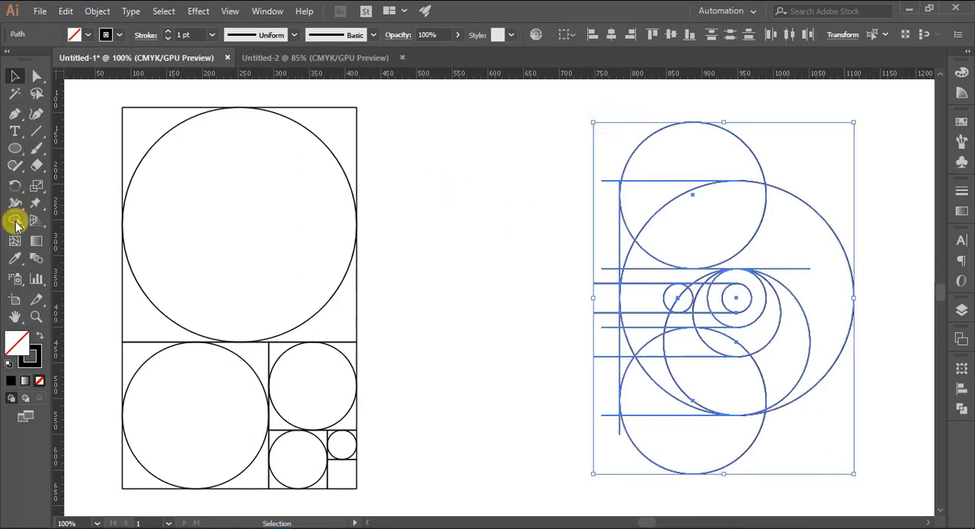
{"action": "left_click", "coordinate": [15, 221]}
{"action": "left_click", "coordinate": [73, 33]}
{"action": "left_click", "coordinate": [38, 57]}
{"action": "left_click", "coordinate": [108, 32]}
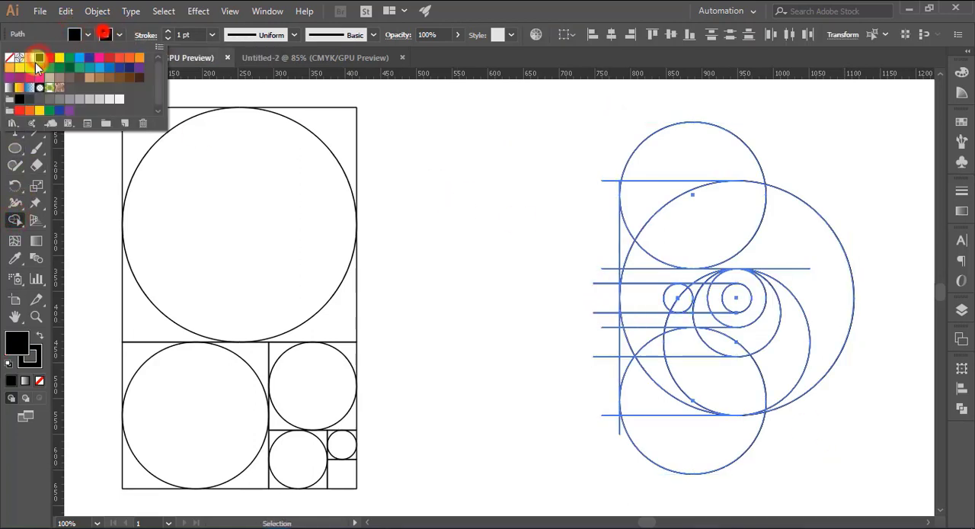
{"action": "left_click", "coordinate": [9, 57]}
{"action": "left_click", "coordinate": [439, 175]}
- Merge the regions of the logo's upper arm, right-hand curve and lower arm into a black body with the Shape Builder
{"action": "mouse_move", "coordinate": [660, 198]}
{"action": "left_mouse_down"}
{"action": "mouse_move", "coordinate": [785, 249]}
{"action": "mouse_move", "coordinate": [779, 244]}
{"action": "left_mouse_up"}
{"action": "mouse_move", "coordinate": [640, 398]}
{"action": "left_mouse_down"}
{"action": "mouse_move", "coordinate": [753, 383]}
{"action": "mouse_move", "coordinate": [682, 384]}
{"action": "left_mouse_up"}
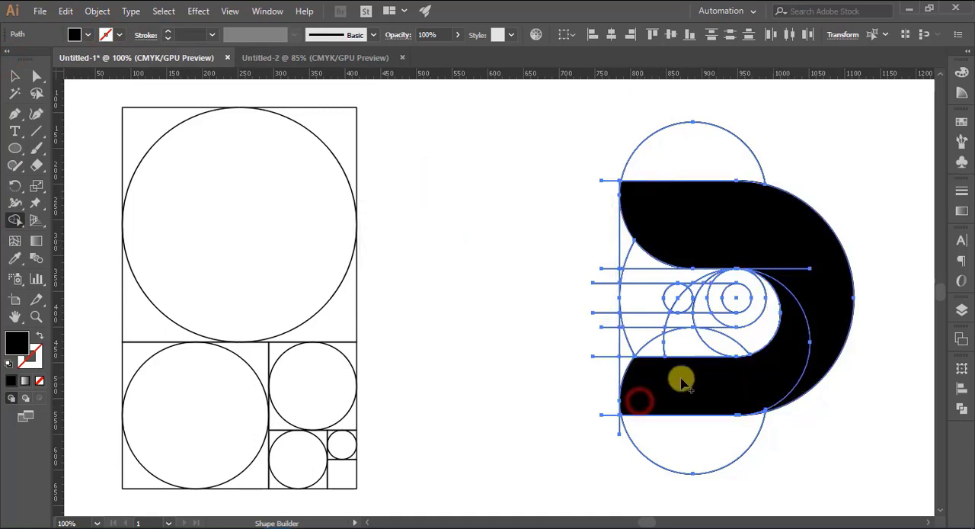
{"action": "left_click_drag", "start_coordinate": [651, 348], "coordinate": [759, 332]}
- Merge the regions between and inside the two smallest circles into a black rounded bar at the logo's centre
{"action": "mouse_move", "coordinate": [669, 298]}
{"action": "left_mouse_down"}
{"action": "mouse_move", "coordinate": [718, 300]}
{"action": "mouse_move", "coordinate": [702, 298]}
{"action": "left_mouse_up"}
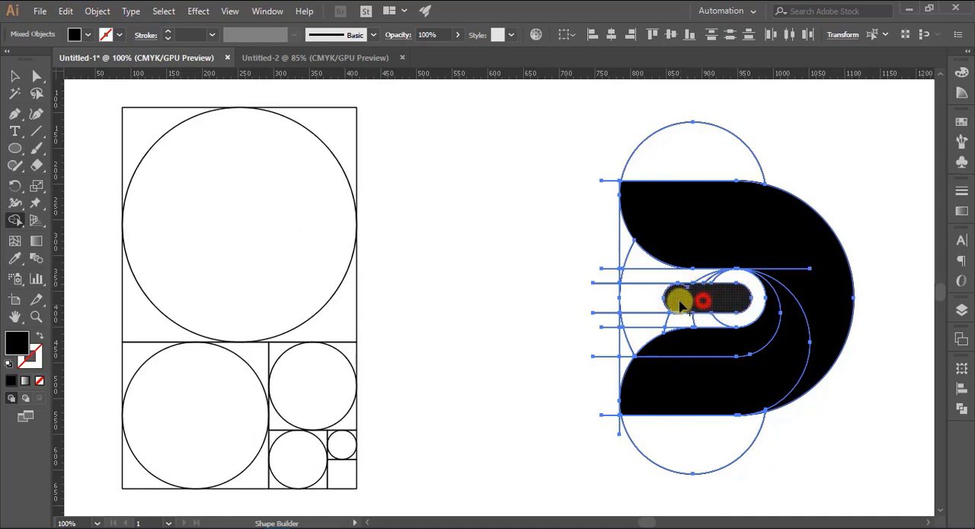
{"action": "left_click", "coordinate": [710, 304]}
{"action": "left_click_drag", "start_coordinate": [841, 391], "coordinate": [643, 390]}
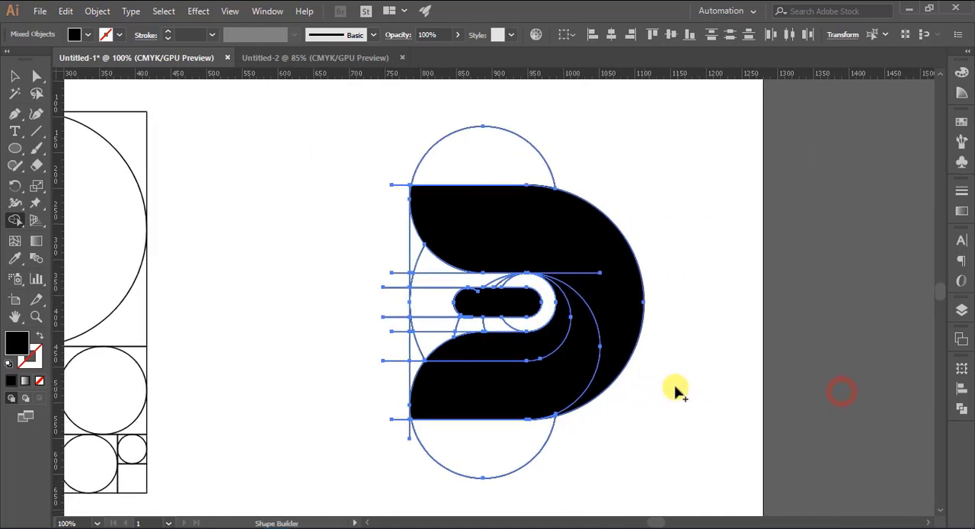
{"action": "key", "text": "ctrl+plus"}
{"action": "key", "text": "ctrl+plus"}
{"action": "key", "text": "ctrl+plus"}
{"action": "key", "text": "ctrl+plus"}
{"action": "key", "text": "ctrl+plus"}
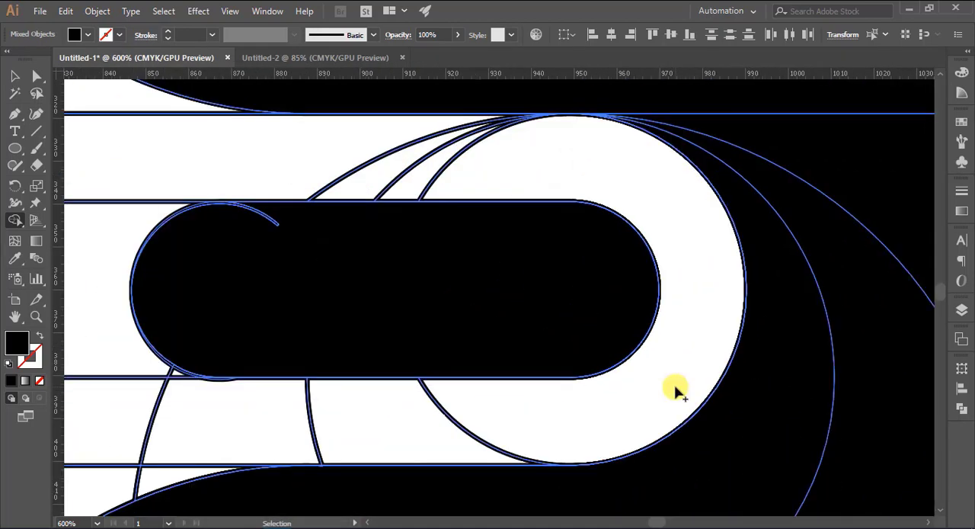
{"action": "left_click_drag", "start_coordinate": [276, 329], "coordinate": [458, 342]}
{"action": "left_click_drag", "start_coordinate": [428, 236], "coordinate": [456, 230]}
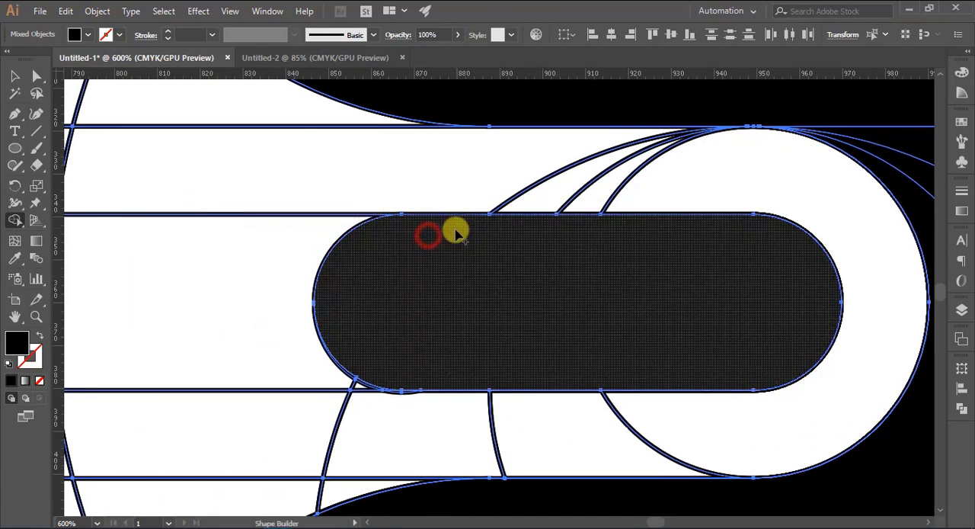
- Merge the black area at the upper arm's top-left corner, beside the vertical line, with the Shape Builder
{"action": "scroll", "coordinate": [455, 306], "scroll_direction": "up", "scroll_amount": 9}
{"action": "left_click_drag", "start_coordinate": [294, 205], "coordinate": [556, 395]}
{"action": "left_click_drag", "start_coordinate": [343, 151], "coordinate": [340, 150]}
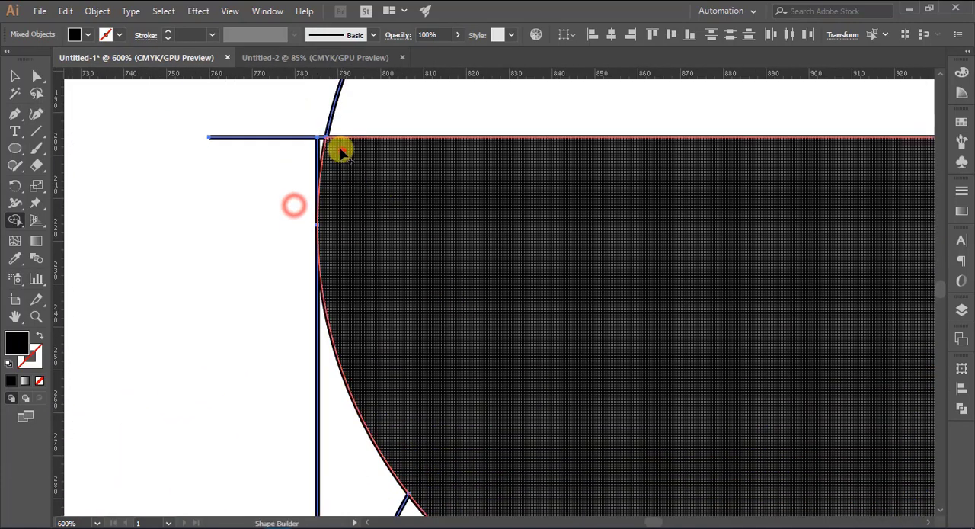
- Merge the sliver at the lower arm's bottom-left corner, beside the vertical line, into the black body
{"action": "scroll", "coordinate": [485, 257], "scroll_direction": "down", "scroll_amount": 10}
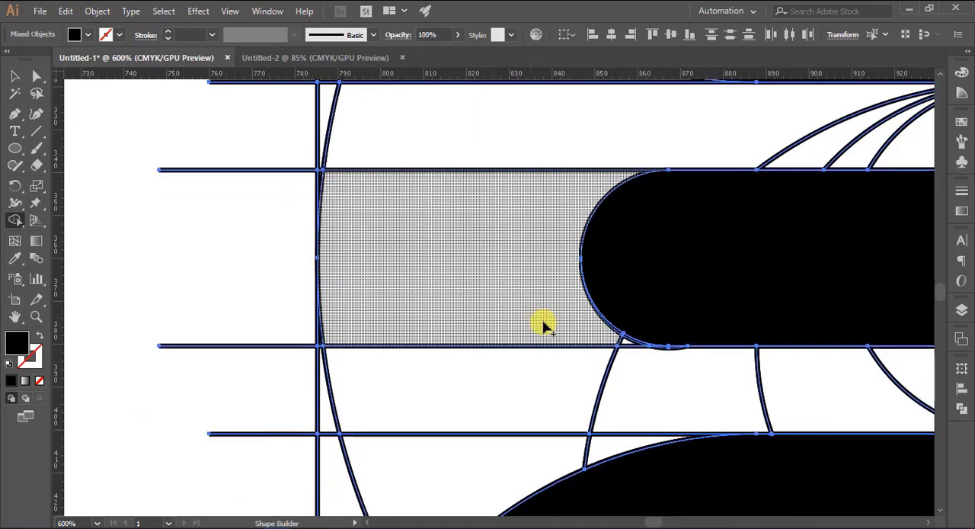
{"action": "left_click_drag", "start_coordinate": [753, 294], "coordinate": [513, 214]}
{"action": "left_click_drag", "start_coordinate": [470, 409], "coordinate": [517, 238]}
{"action": "left_click_drag", "start_coordinate": [470, 351], "coordinate": [545, 183]}
{"action": "left_click_drag", "start_coordinate": [432, 415], "coordinate": [495, 446]}
{"action": "left_click_drag", "start_coordinate": [363, 215], "coordinate": [350, 220]}
{"action": "scroll", "coordinate": [364, 305], "scroll_direction": "down", "scroll_amount": 5}
{"action": "left_click_drag", "start_coordinate": [300, 357], "coordinate": [266, 379]}
- Merge the thin sliver where the bottom circle meets the largest circle's lower-right edge into the black body
{"action": "scroll", "coordinate": [470, 356], "scroll_direction": "up", "scroll_amount": 1}
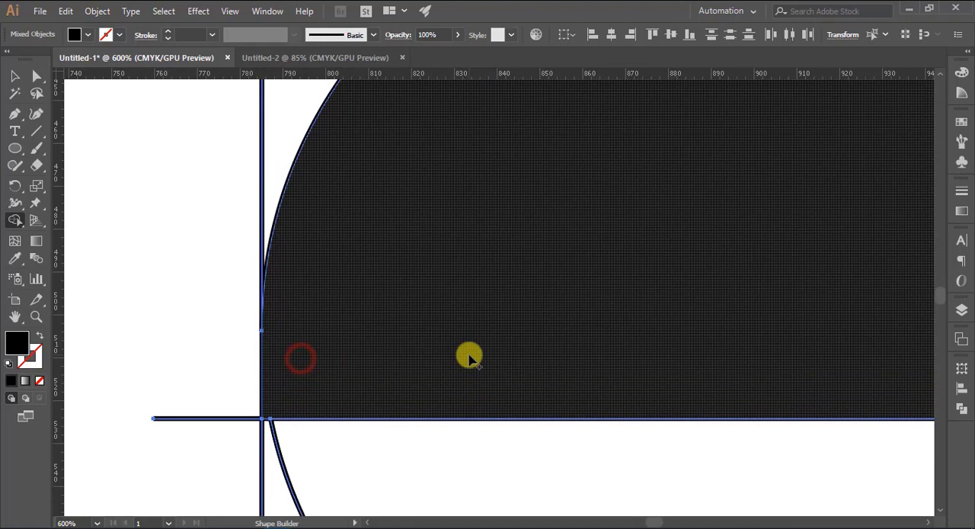
{"action": "scroll", "coordinate": [472, 355], "scroll_direction": "up", "scroll_amount": 3}
{"action": "left_click_drag", "start_coordinate": [613, 336], "coordinate": [359, 336]}
{"action": "left_click_drag", "start_coordinate": [408, 227], "coordinate": [440, 257]}
{"action": "left_click_drag", "start_coordinate": [467, 338], "coordinate": [453, 338]}
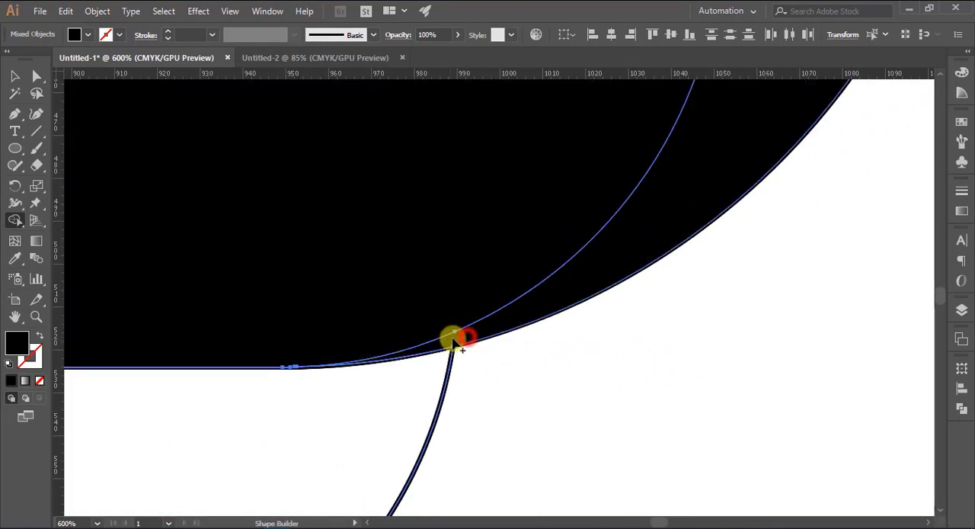
- Examine the inner and outer edges of the black body and central bar up close for leftover gaps or slivers
{"action": "left_click_drag", "start_coordinate": [552, 198], "coordinate": [551, 425]}
{"action": "left_click_drag", "start_coordinate": [599, 200], "coordinate": [576, 371]}
{"action": "left_click_drag", "start_coordinate": [588, 267], "coordinate": [602, 396]}
{"action": "left_click_drag", "start_coordinate": [579, 285], "coordinate": [603, 447]}
{"action": "left_click_drag", "start_coordinate": [558, 224], "coordinate": [562, 502]}
{"action": "left_click_drag", "start_coordinate": [428, 263], "coordinate": [659, 450]}
{"action": "left_click_drag", "start_coordinate": [385, 337], "coordinate": [674, 257]}
{"action": "left_click_drag", "start_coordinate": [429, 373], "coordinate": [180, 92]}
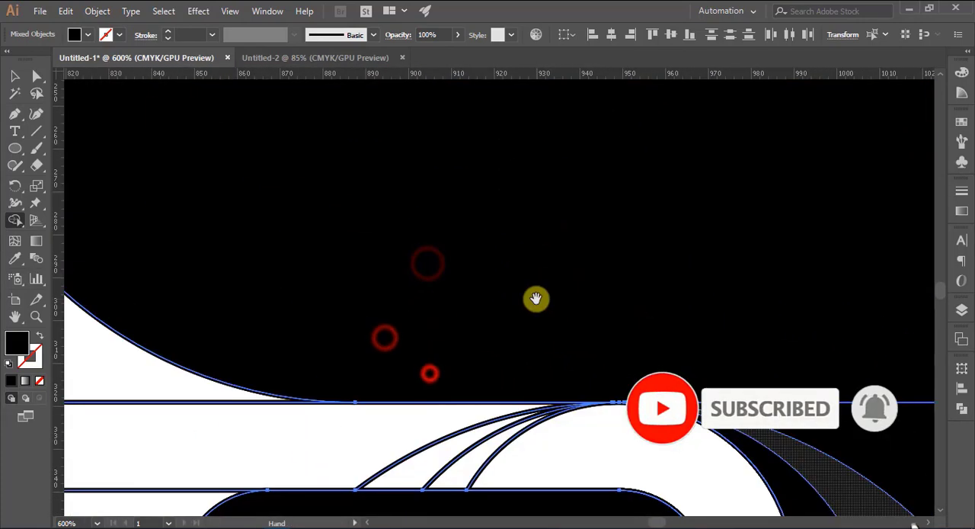
{"action": "left_click_drag", "start_coordinate": [536, 298], "coordinate": [474, 194]}
{"action": "left_click_drag", "start_coordinate": [716, 305], "coordinate": [497, 143]}
{"action": "left_click_drag", "start_coordinate": [704, 336], "coordinate": [485, 173]}
{"action": "left_click_drag", "start_coordinate": [683, 443], "coordinate": [723, 205]}
{"action": "left_click_drag", "start_coordinate": [612, 413], "coordinate": [719, 165]}
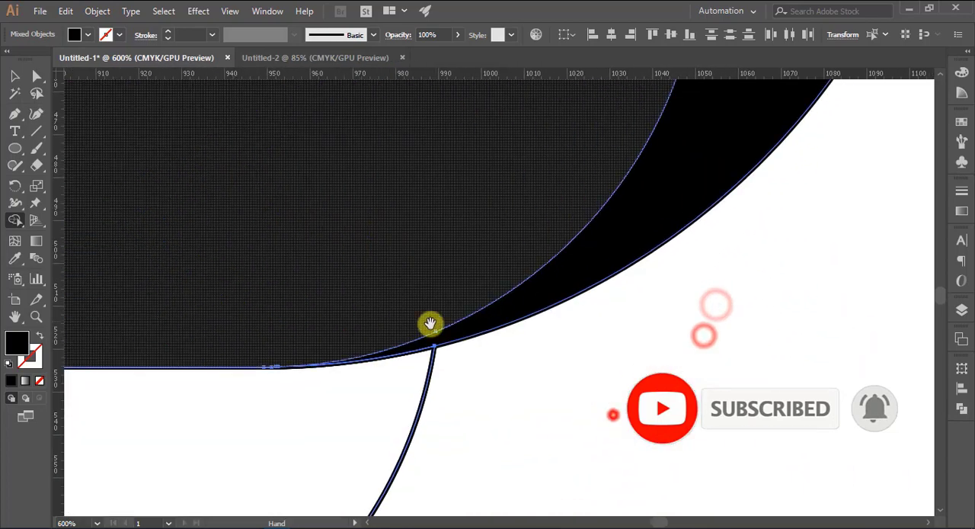
{"action": "left_click_drag", "start_coordinate": [434, 329], "coordinate": [819, 381]}
{"action": "left_click_drag", "start_coordinate": [464, 385], "coordinate": [763, 432]}
{"action": "left_click_drag", "start_coordinate": [477, 222], "coordinate": [393, 413]}
{"action": "left_click_drag", "start_coordinate": [457, 390], "coordinate": [261, 508]}
{"action": "left_click_drag", "start_coordinate": [755, 248], "coordinate": [773, 425]}
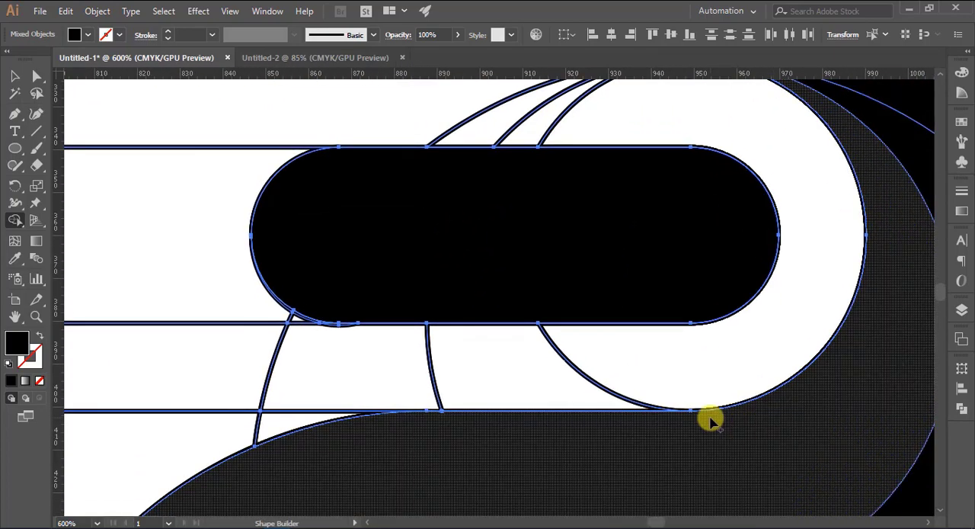
{"action": "key", "text": "ctrl+0"}
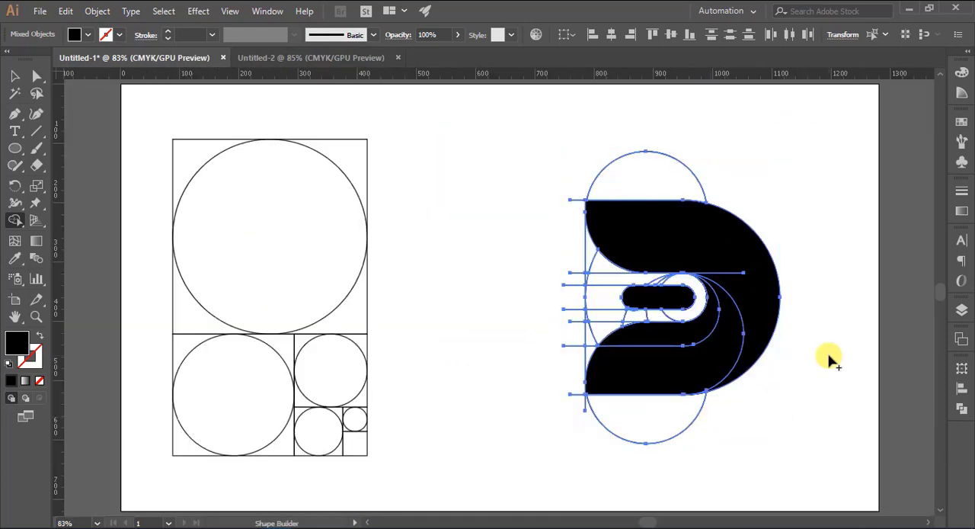
- Move the black body pieces and the central bar out of the construction lines into the Untitled-2 document, near the artboard's centre
{"action": "left_click", "coordinate": [23, 76]}
{"action": "left_click", "coordinate": [465, 231]}
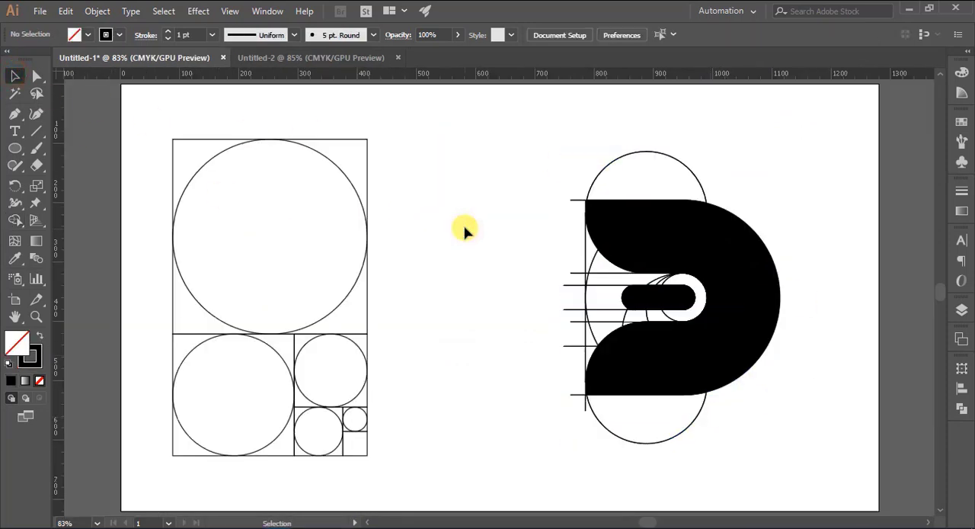
{"action": "left_click", "coordinate": [699, 235]}
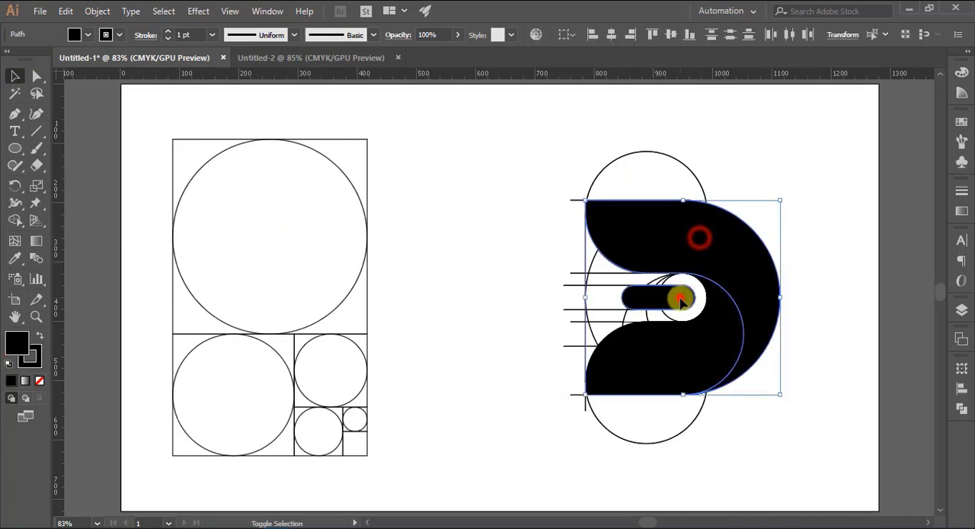
{"action": "left_click", "coordinate": [680, 297], "text": "shift"}
{"action": "left_click", "coordinate": [690, 334], "text": "shift"}
{"action": "left_click_drag", "start_coordinate": [683, 371], "coordinate": [291, 57]}
{"action": "left_click_drag", "start_coordinate": [471, 305], "coordinate": [487, 362]}
{"action": "left_click", "coordinate": [792, 308]}
- Remove the stroke from all the black logo shapes
{"action": "left_click_drag", "start_coordinate": [330, 153], "coordinate": [620, 424]}
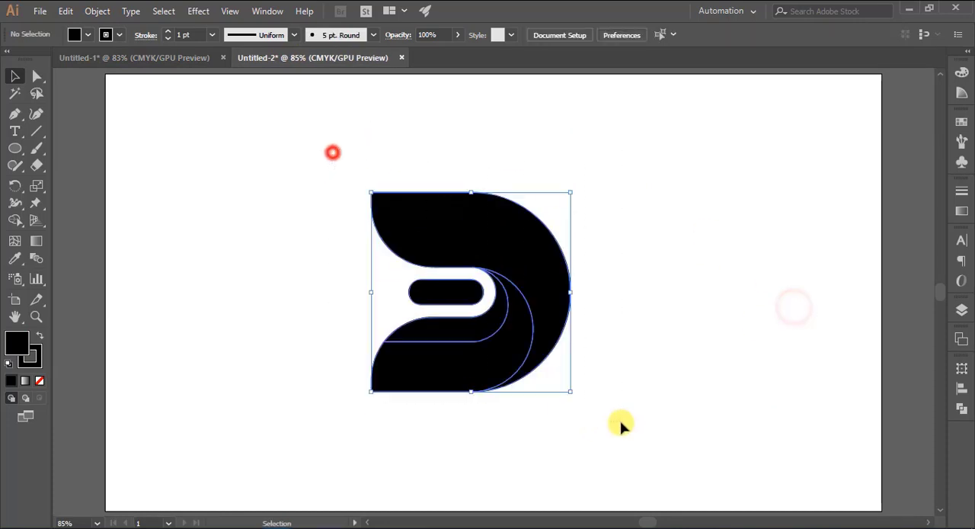
{"action": "left_click", "coordinate": [105, 34]}
{"action": "left_click", "coordinate": [9, 58]}
{"action": "left_click", "coordinate": [237, 237]}
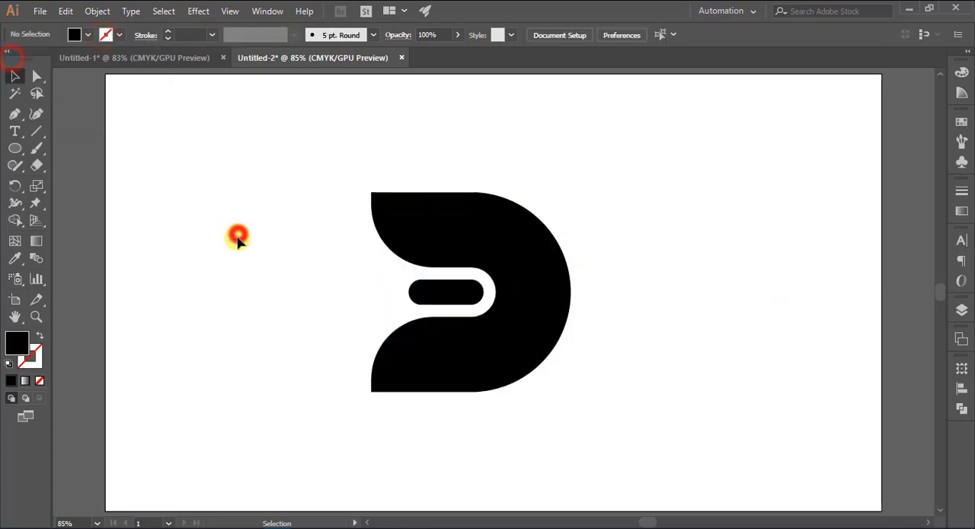
- Fill the upper curved piece of the logo with a solid blue swatch
{"action": "left_click", "coordinate": [494, 219]}
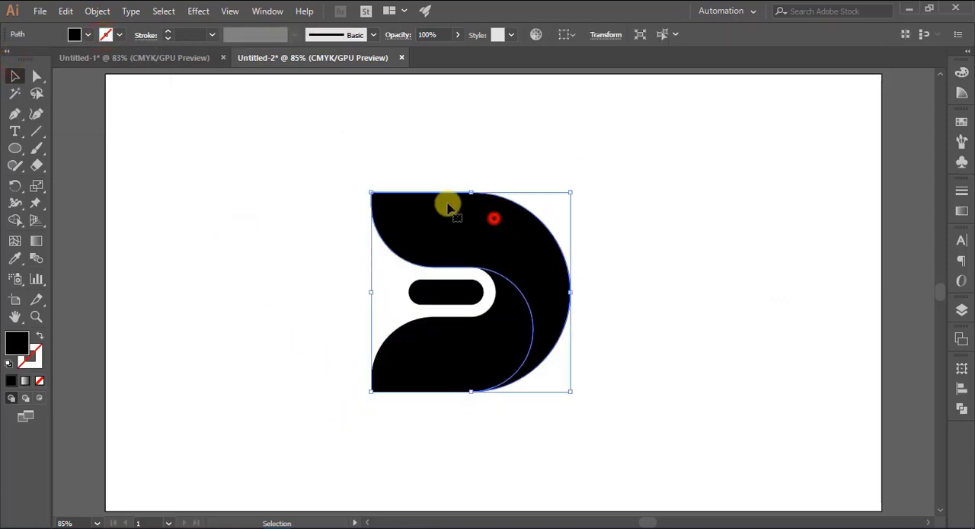
{"action": "left_click", "coordinate": [74, 34]}
{"action": "left_click", "coordinate": [109, 67]}
{"action": "left_click", "coordinate": [233, 174]}
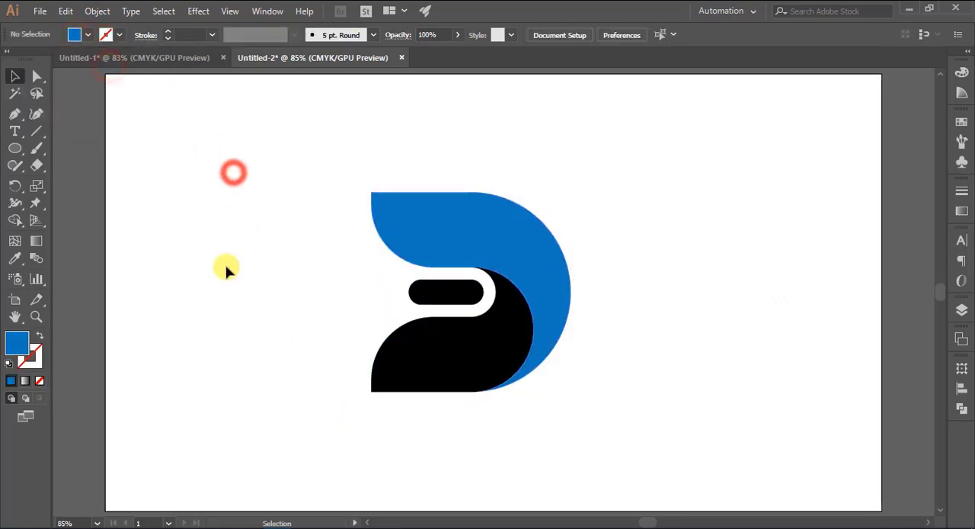
- Apply a linear gradient to the upper curved piece, using a light blue start stop and a dark navy end stop
{"action": "left_click", "coordinate": [485, 245]}
{"action": "left_click", "coordinate": [962, 213]}
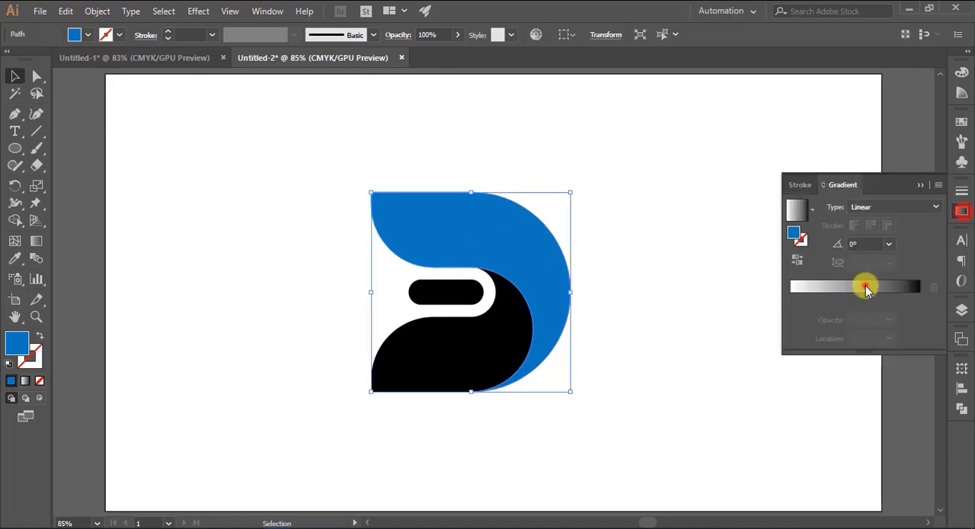
{"action": "left_click", "coordinate": [863, 284]}
{"action": "double_click", "coordinate": [793, 299]}
{"action": "left_click", "coordinate": [734, 373]}
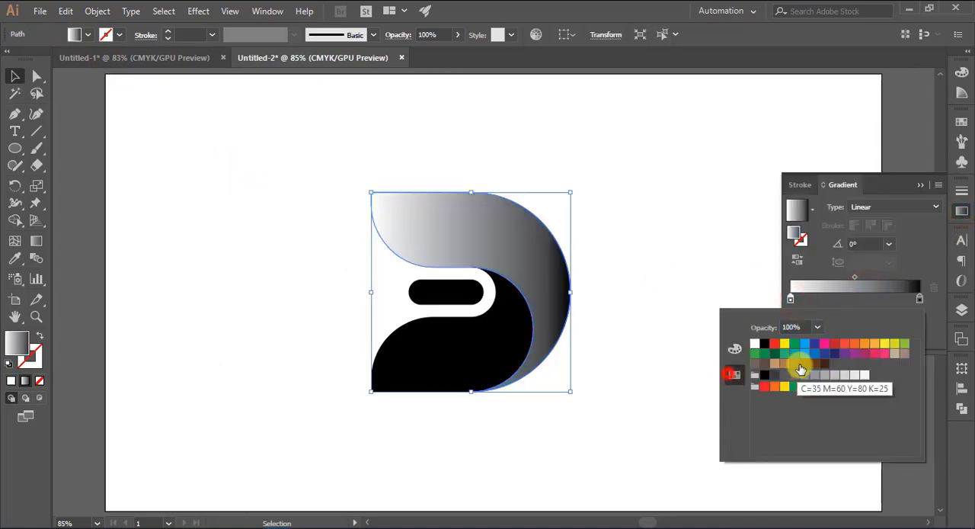
{"action": "left_click", "coordinate": [806, 344]}
{"action": "double_click", "coordinate": [920, 297]}
{"action": "left_click", "coordinate": [834, 353]}
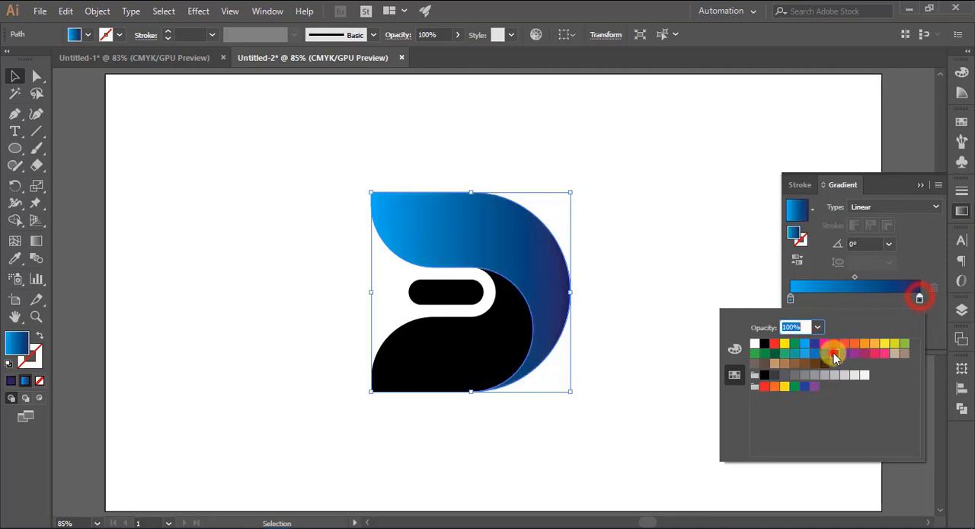
- Set the gradient's start stop to a teal blue of C 86, M 0, Y 28, K 0
{"action": "double_click", "coordinate": [790, 298]}
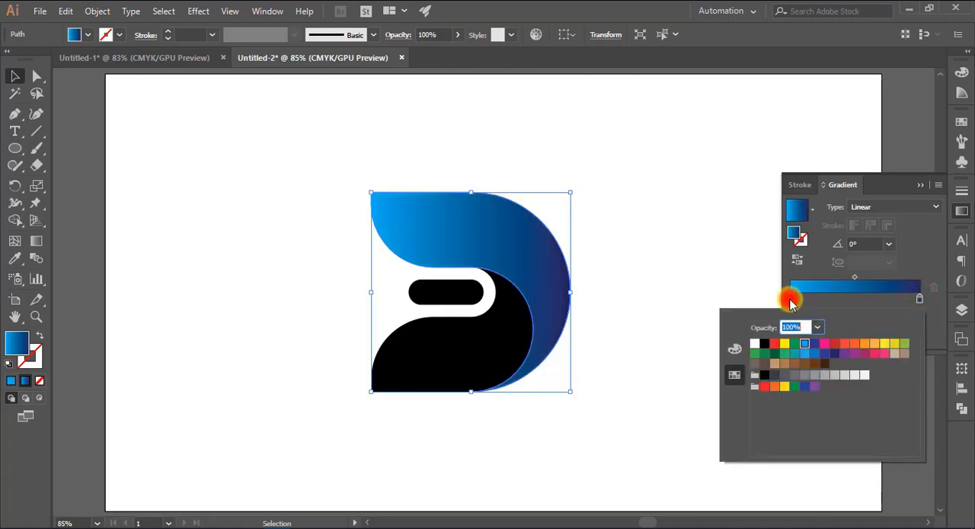
{"action": "left_click", "coordinate": [735, 350]}
{"action": "left_click", "coordinate": [801, 390]}
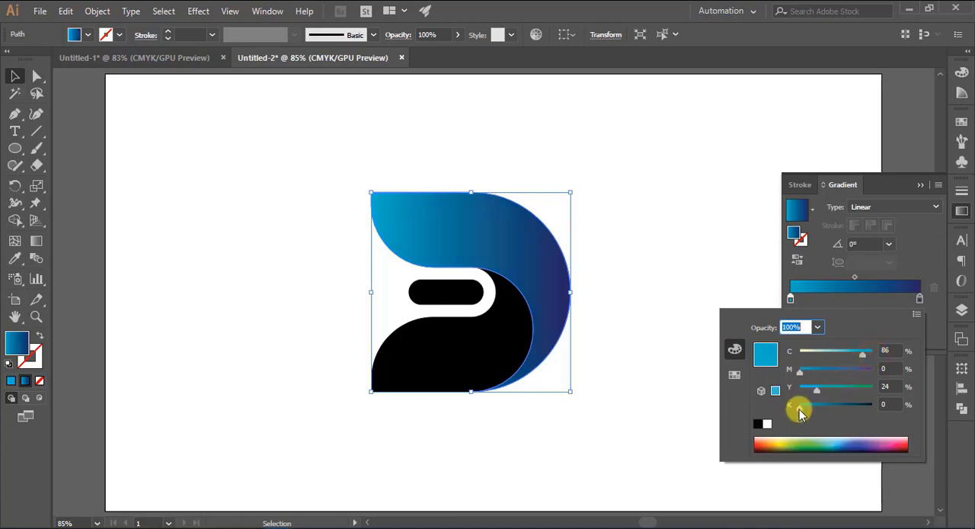
{"action": "left_click_drag", "start_coordinate": [799, 409], "coordinate": [797, 408]}
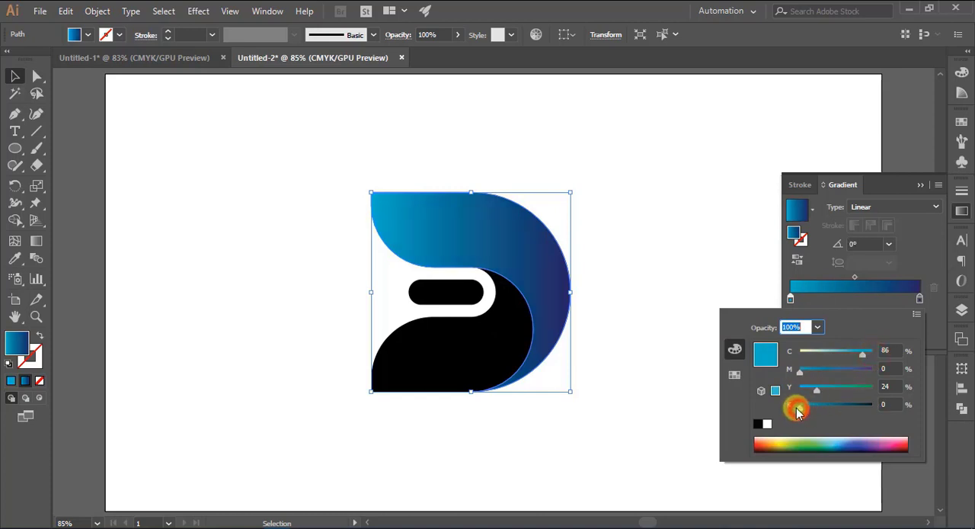
- Set the gradient's end stop to a royal blue of C 100, M 90, Y 0, K 0
{"action": "double_click", "coordinate": [920, 298]}
{"action": "left_click", "coordinate": [735, 374]}
{"action": "left_click", "coordinate": [826, 347]}
{"action": "left_click", "coordinate": [815, 357]}
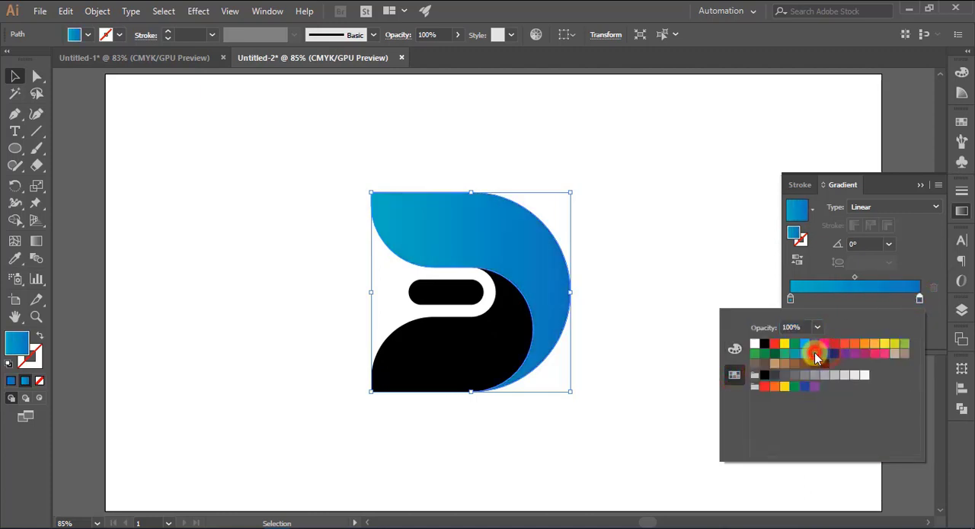
{"action": "left_click", "coordinate": [829, 355]}
{"action": "left_click", "coordinate": [824, 358]}
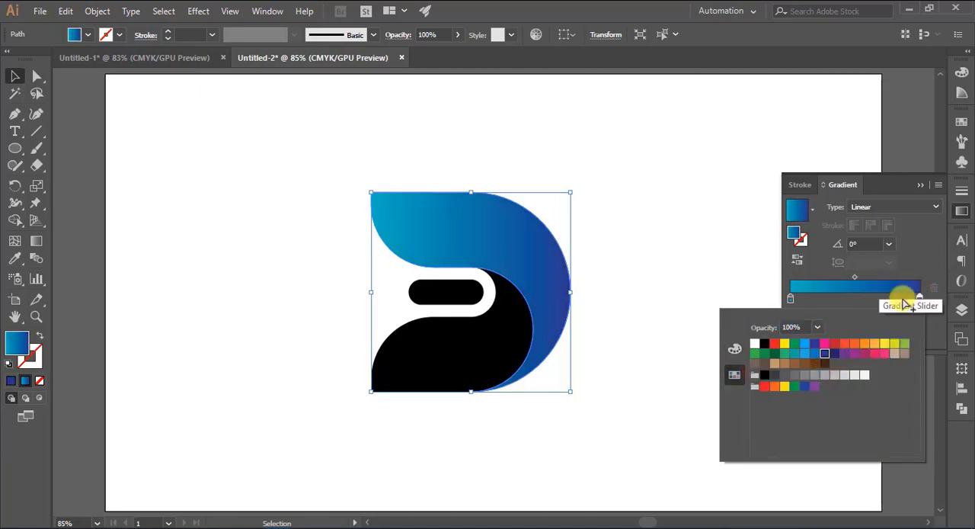
{"action": "left_click", "coordinate": [735, 349]}
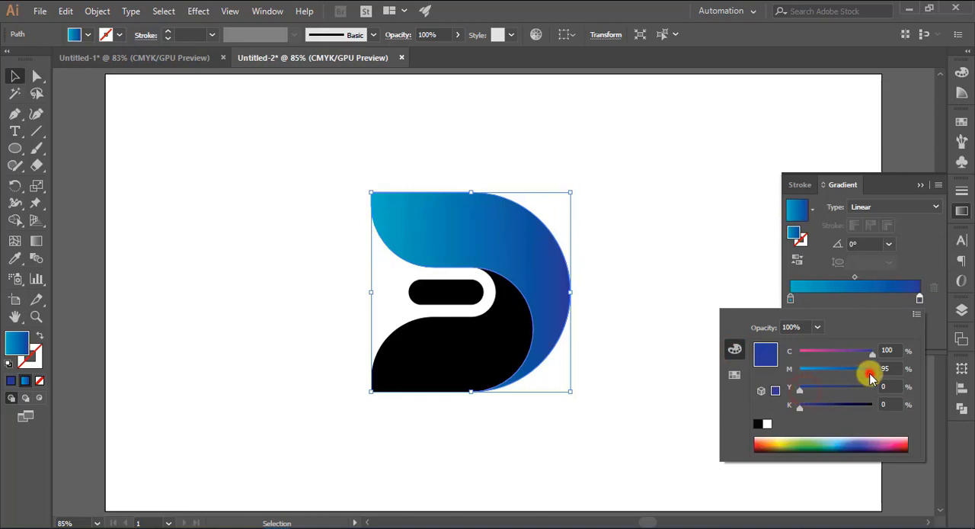
{"action": "mouse_move", "coordinate": [870, 379]}
{"action": "left_mouse_down"}
{"action": "mouse_move", "coordinate": [840, 371]}
{"action": "mouse_move", "coordinate": [878, 381]}
{"action": "left_mouse_up"}
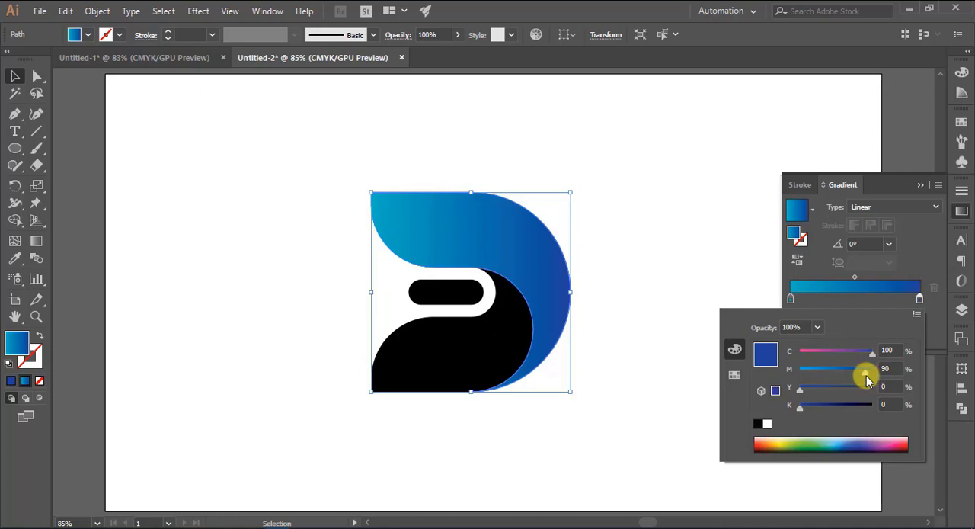
- Change the gradient's end stop to a dark blue of C 99, M 60, Y 0, K 34
{"action": "left_click", "coordinate": [734, 374]}
{"action": "left_click", "coordinate": [808, 352]}
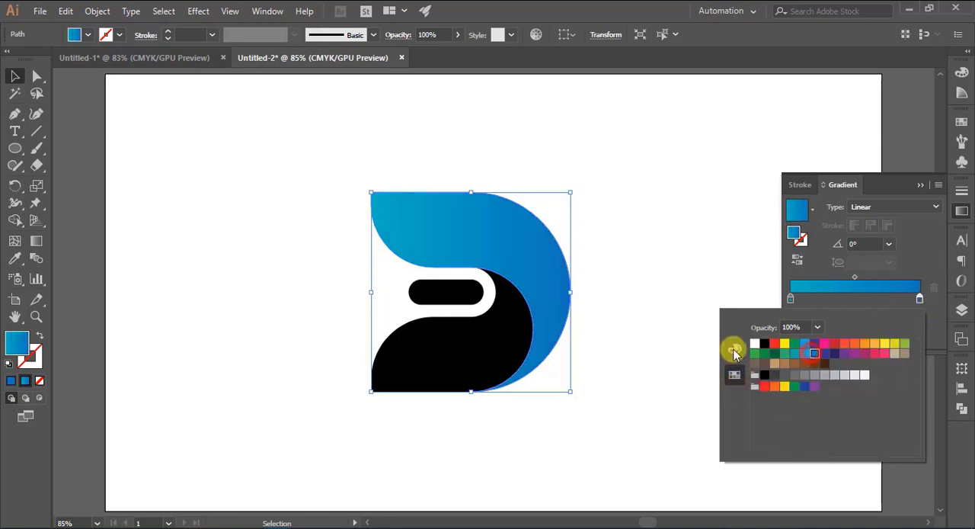
{"action": "left_click", "coordinate": [735, 349]}
{"action": "left_click_drag", "start_coordinate": [802, 411], "coordinate": [827, 411]}
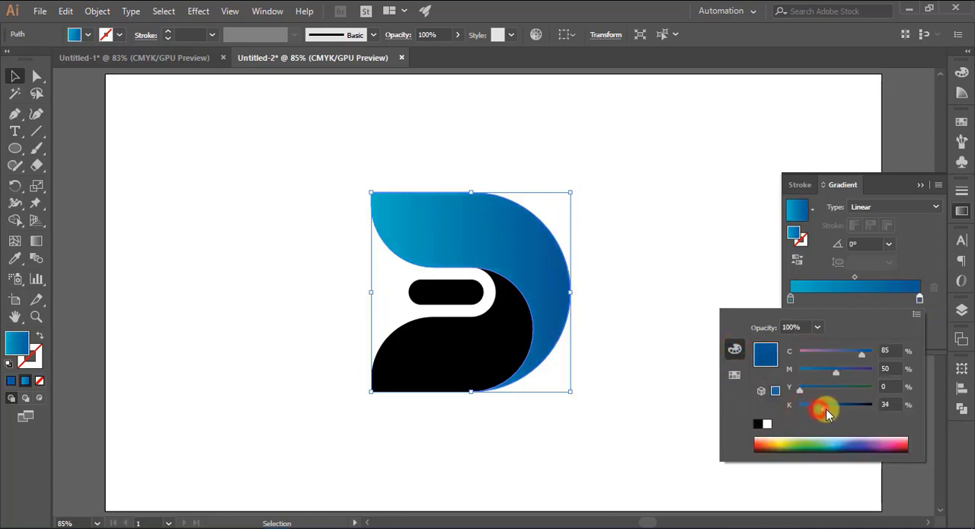
{"action": "left_click_drag", "start_coordinate": [831, 378], "coordinate": [844, 373]}
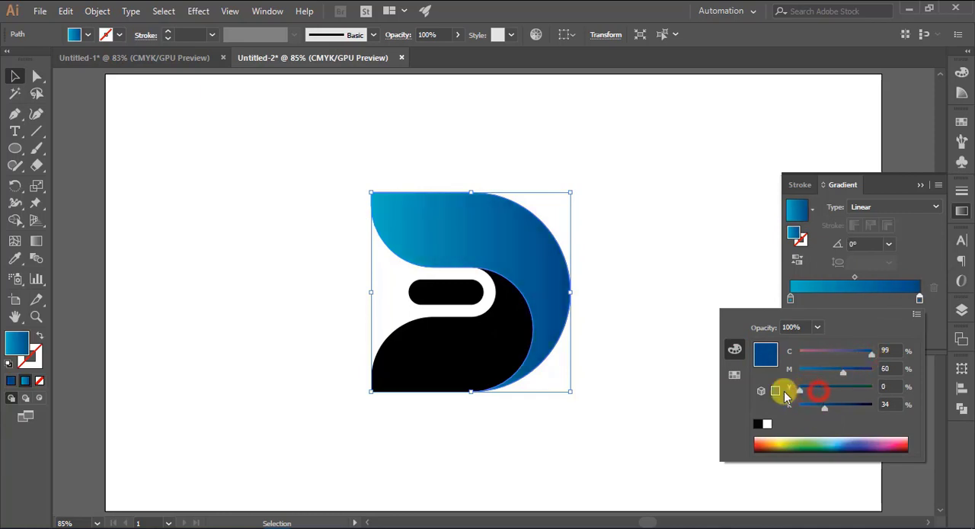
{"action": "left_click", "coordinate": [919, 187]}
- Redraw the upper piece's gradient horizontally with the Gradient tool, starting just outside the shape's left edge and ending near its right edge
{"action": "left_click", "coordinate": [36, 241]}
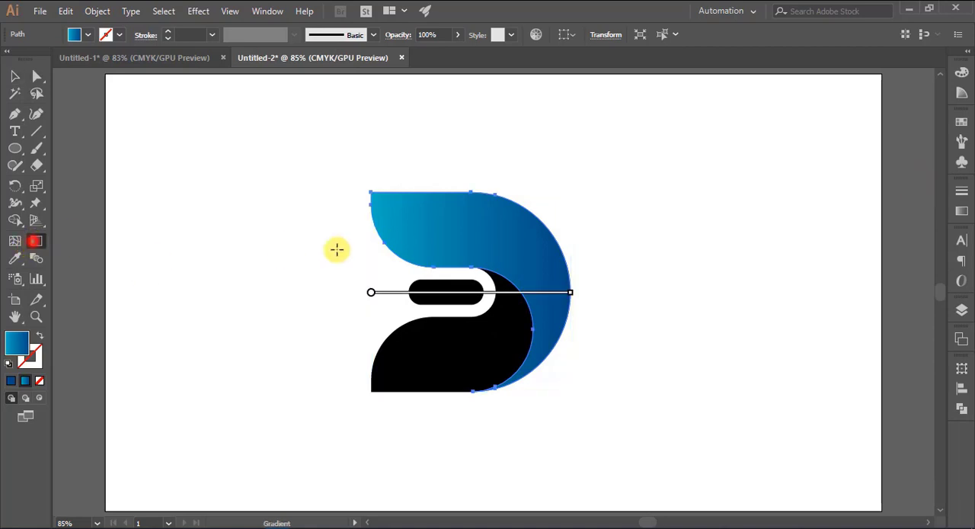
{"action": "mouse_move", "coordinate": [354, 237]}
{"action": "left_mouse_down"}
{"action": "mouse_move", "coordinate": [529, 231]}
{"action": "mouse_move", "coordinate": [575, 250]}
{"action": "left_mouse_up"}
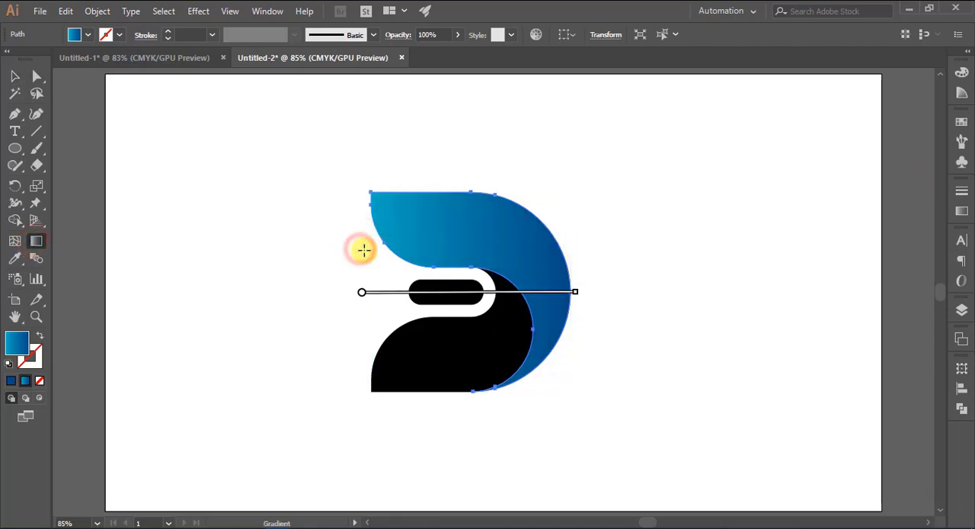
{"action": "left_click_drag", "start_coordinate": [359, 231], "coordinate": [525, 231]}
{"action": "left_click_drag", "start_coordinate": [348, 246], "coordinate": [565, 246]}
- Change the gradient's end stop to a violet-blue of C 100, M 95, Y 0, K 0
{"action": "left_click", "coordinate": [961, 211]}
{"action": "double_click", "coordinate": [920, 299]}
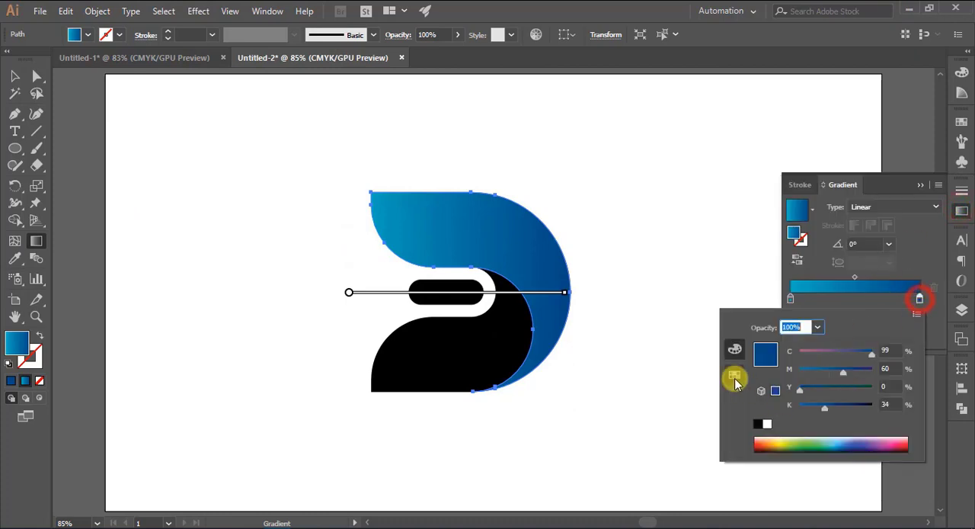
{"action": "left_click", "coordinate": [735, 374]}
{"action": "left_click", "coordinate": [836, 352]}
{"action": "left_click", "coordinate": [827, 355]}
{"action": "left_click", "coordinate": [734, 350]}
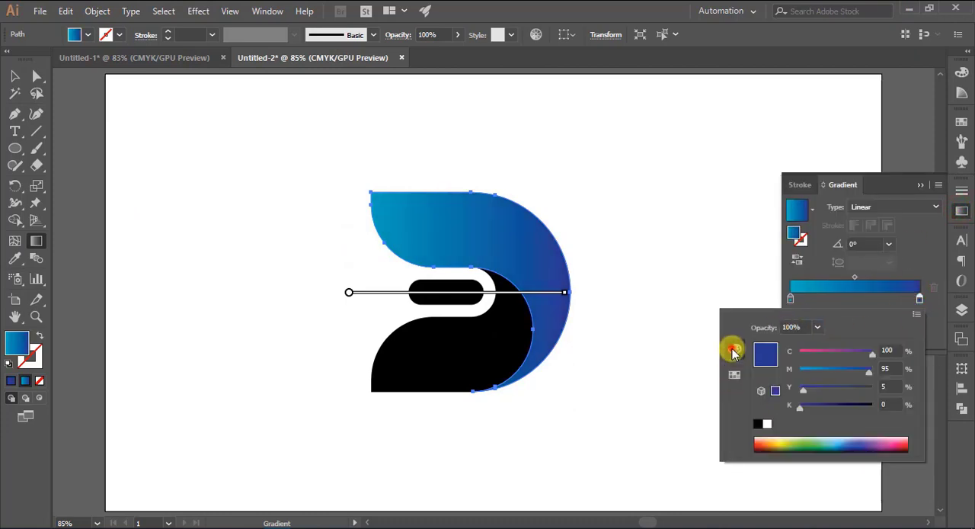
{"action": "mouse_move", "coordinate": [801, 412]}
{"action": "left_mouse_down"}
{"action": "mouse_move", "coordinate": [812, 404]}
{"action": "mouse_move", "coordinate": [800, 407]}
{"action": "left_mouse_up"}
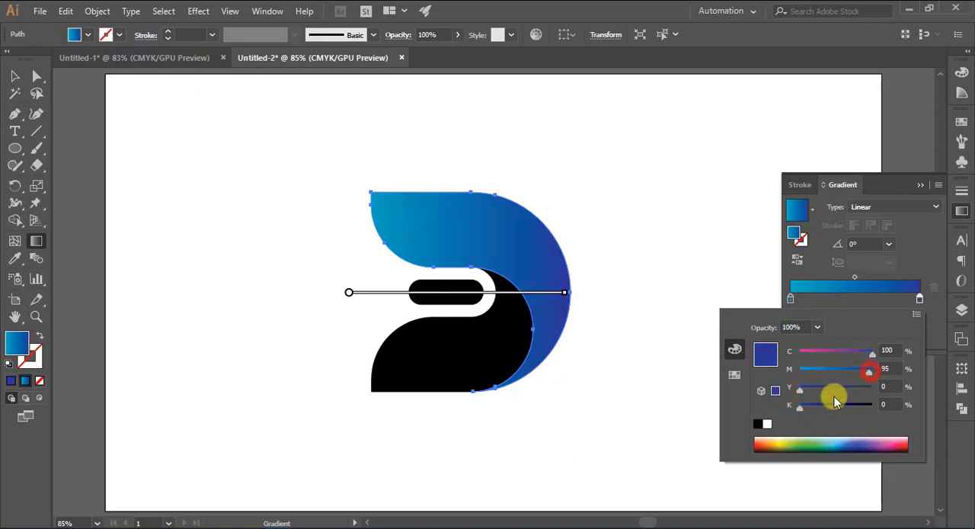
{"action": "left_click", "coordinate": [918, 185]}
- Redraw the gradient horizontally across the upper piece, from just inside its left edge to just beyond its right edge
{"action": "left_click_drag", "start_coordinate": [378, 250], "coordinate": [542, 254]}
{"action": "left_click_drag", "start_coordinate": [383, 258], "coordinate": [581, 259]}
{"action": "left_click", "coordinate": [14, 76]}
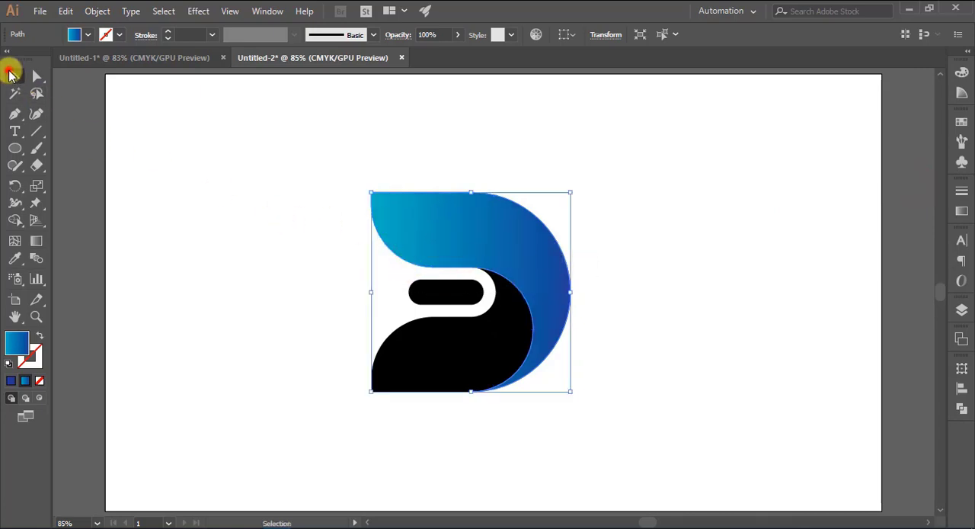
- Copy the upper piece's gradient onto the inner curved strip and the lower curved piece with the Eyedropper
{"action": "left_click", "coordinate": [446, 333]}
{"action": "left_click", "coordinate": [15, 257]}
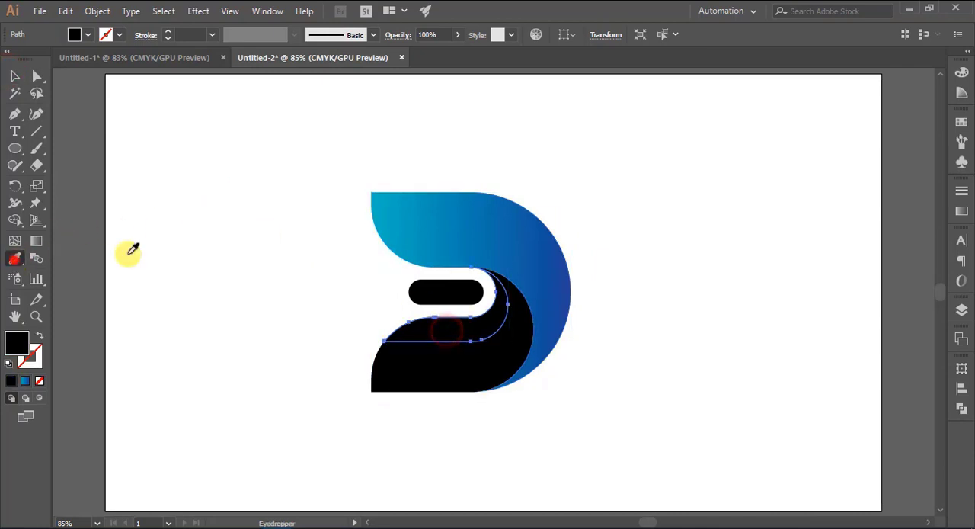
{"action": "left_click", "coordinate": [427, 231]}
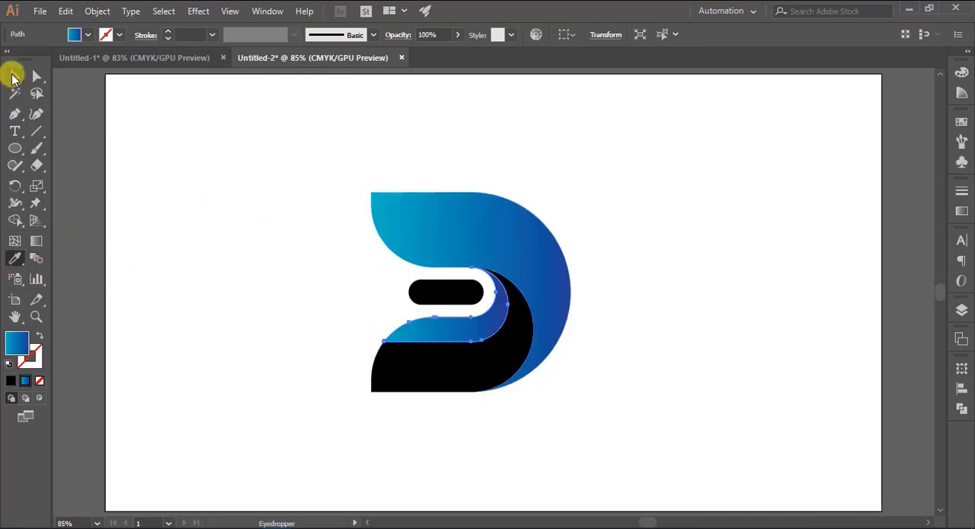
{"action": "left_click", "coordinate": [15, 76]}
{"action": "left_click", "coordinate": [419, 370]}
{"action": "left_click", "coordinate": [14, 258]}
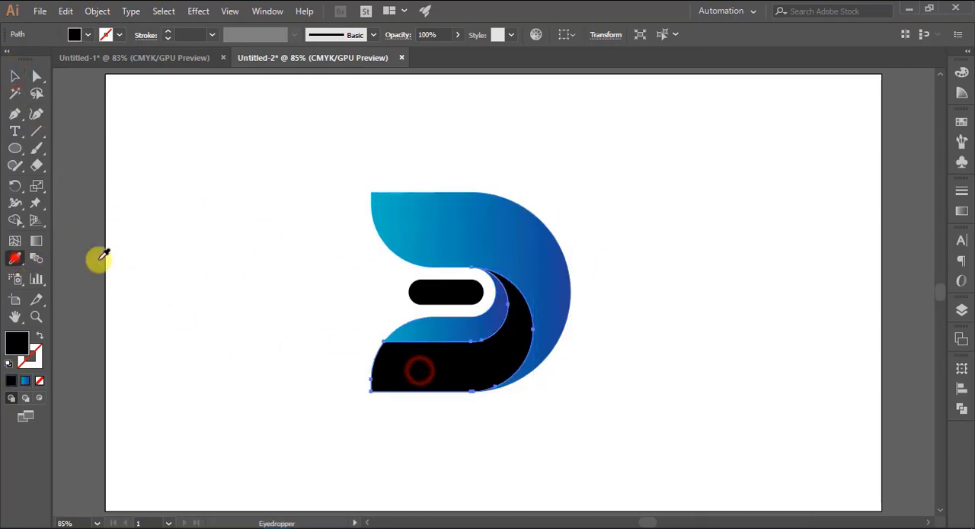
{"action": "left_click", "coordinate": [428, 230]}
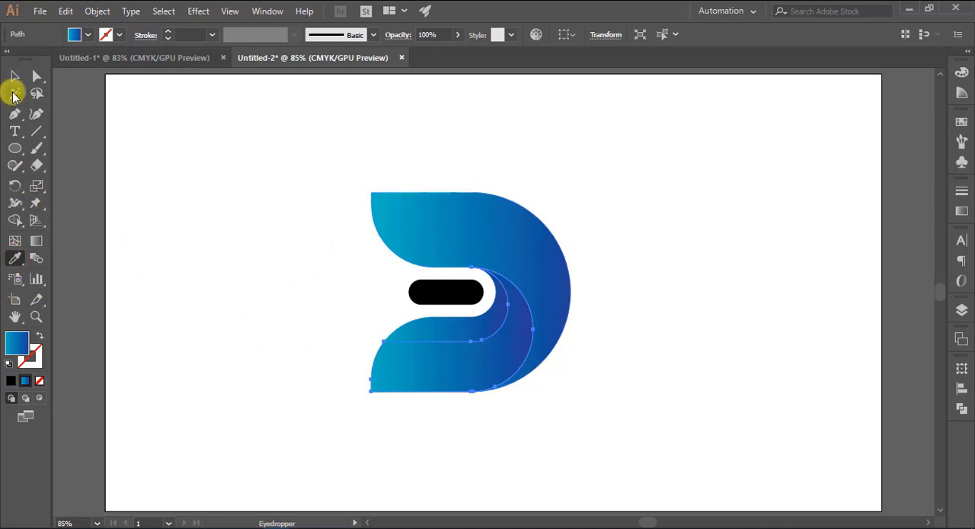
- Copy the upper piece's gradient onto the black central bar with the Eyedropper
{"action": "left_click", "coordinate": [14, 76]}
{"action": "left_click", "coordinate": [432, 290]}
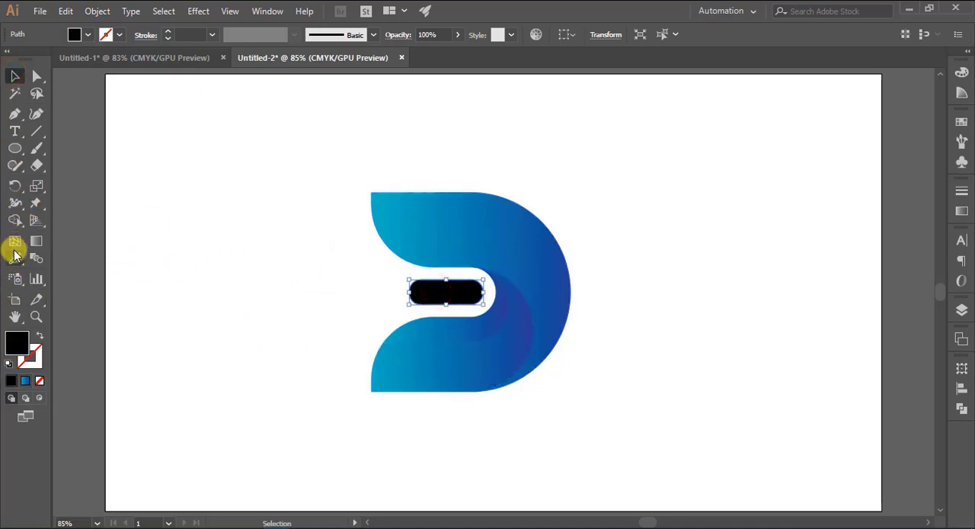
{"action": "left_click", "coordinate": [14, 257]}
{"action": "left_click", "coordinate": [424, 227]}
{"action": "left_click", "coordinate": [15, 76]}
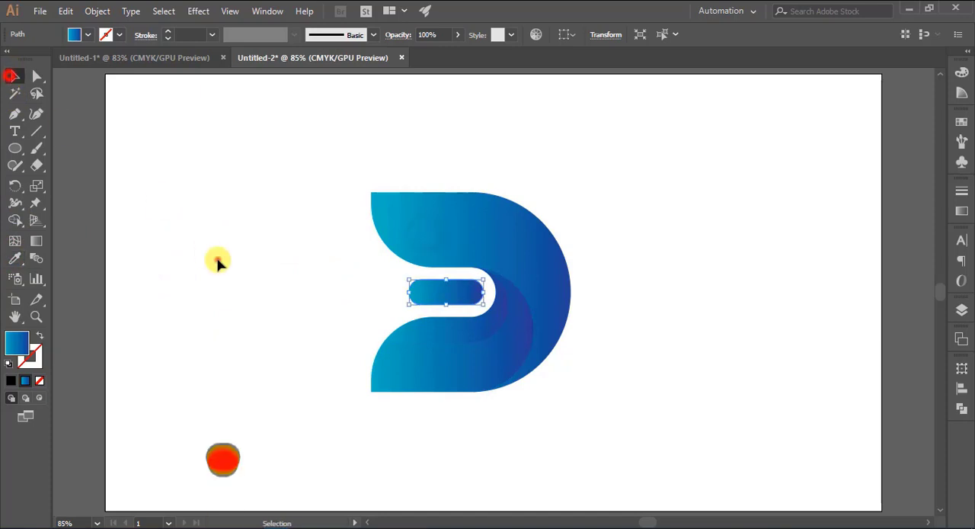
{"action": "left_click", "coordinate": [218, 262]}
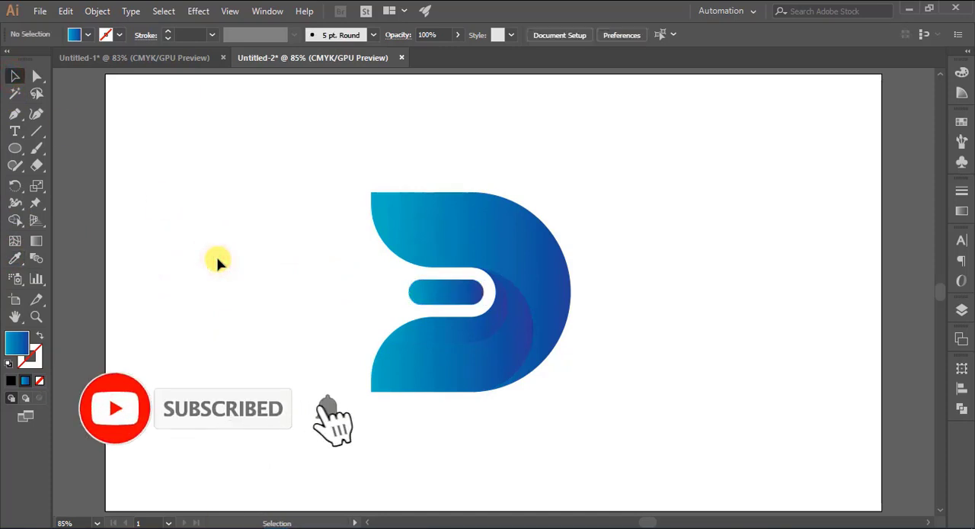
- Scale the whole logo down slightly in proportion, keeping its top edge in place
{"action": "left_click_drag", "start_coordinate": [364, 157], "coordinate": [570, 428]}
{"action": "left_click_drag", "start_coordinate": [471, 392], "coordinate": [470, 363]}
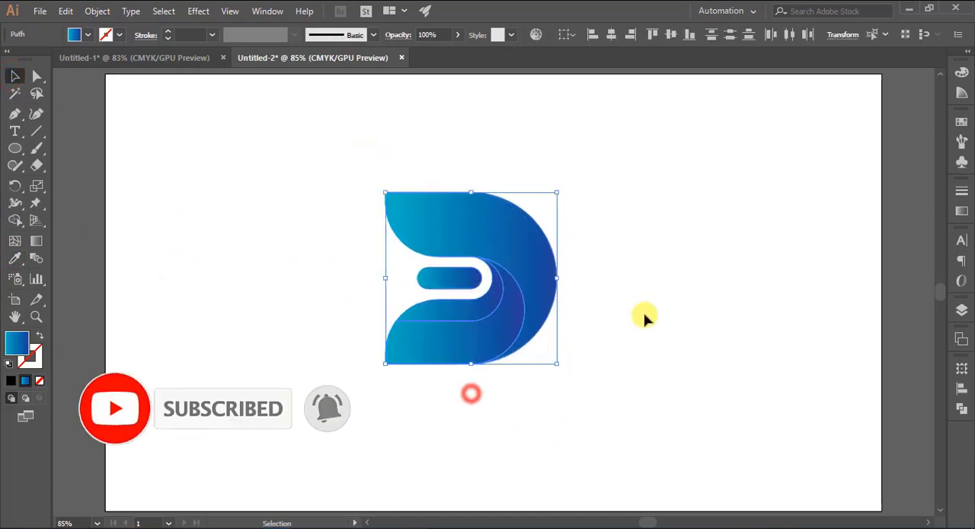
{"action": "left_click", "coordinate": [646, 313]}
- Add the text DIGITAL below the logo with the Type tool
{"action": "left_click", "coordinate": [15, 129]}
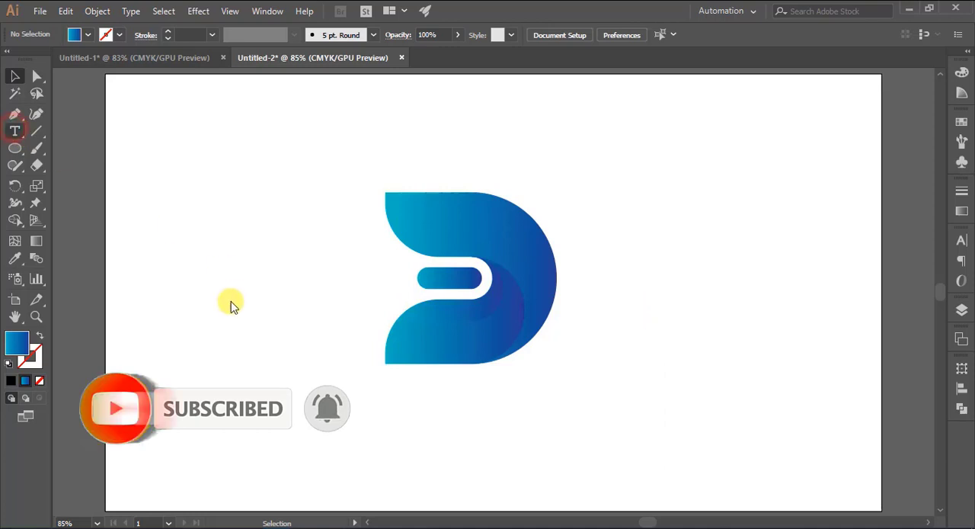
{"action": "left_click", "coordinate": [255, 412]}
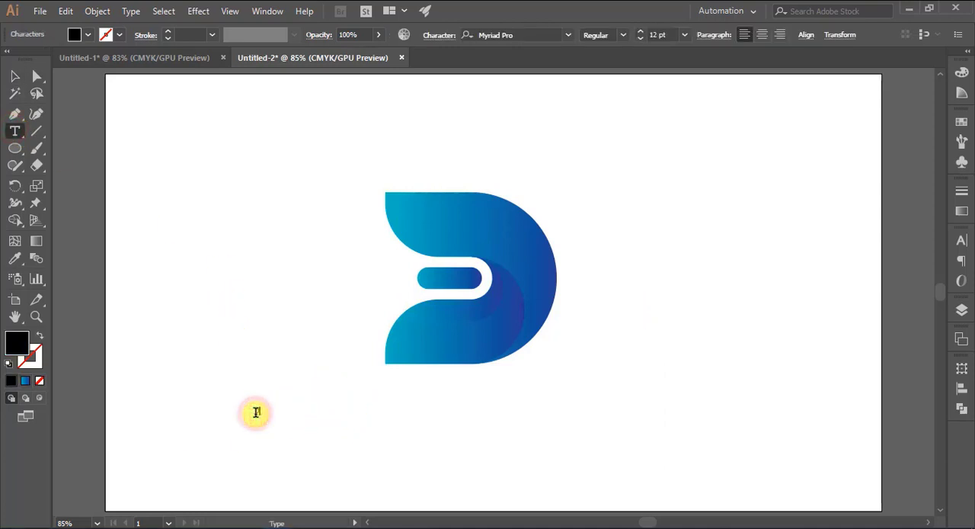
{"action": "type", "text": "DIGITAL"}
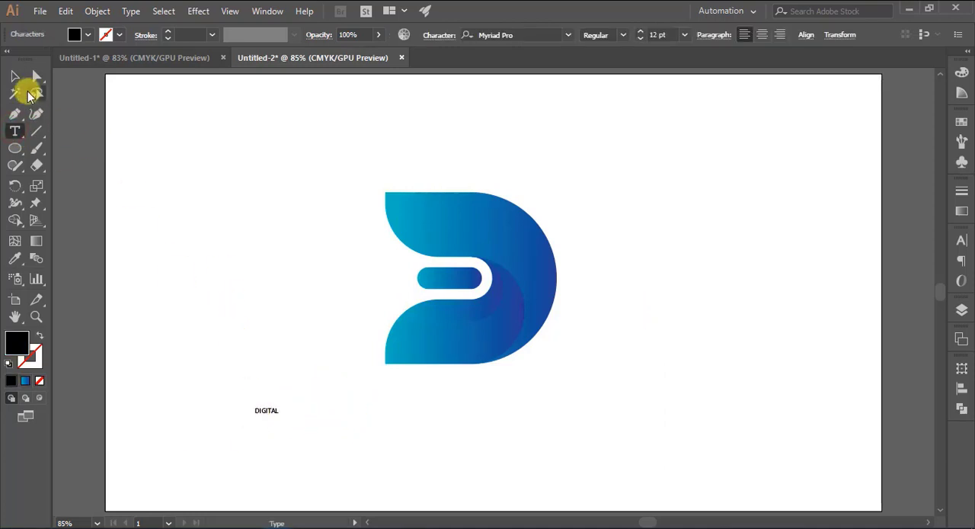
- Enlarge the DIGITAL text to about 100 pt and place it directly beneath the logo
{"action": "left_click", "coordinate": [15, 76]}
{"action": "left_click_drag", "start_coordinate": [280, 406], "coordinate": [455, 339]}
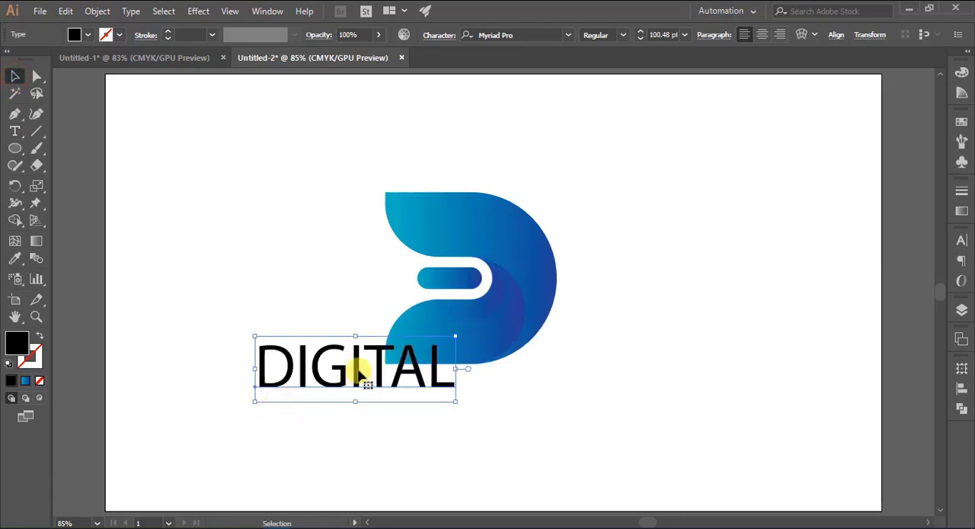
{"action": "left_click_drag", "start_coordinate": [357, 370], "coordinate": [468, 424]}
- Set the DIGITAL text's font to Raleway Medium
{"action": "left_click", "coordinate": [532, 36]}
{"action": "type", "text": "R"}
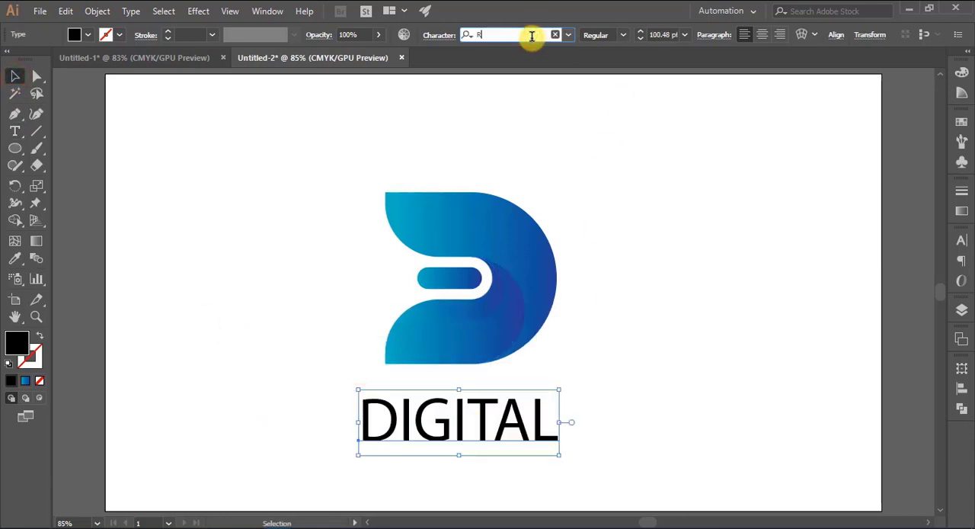
{"action": "type", "text": "al"}
{"action": "left_click", "coordinate": [528, 195]}
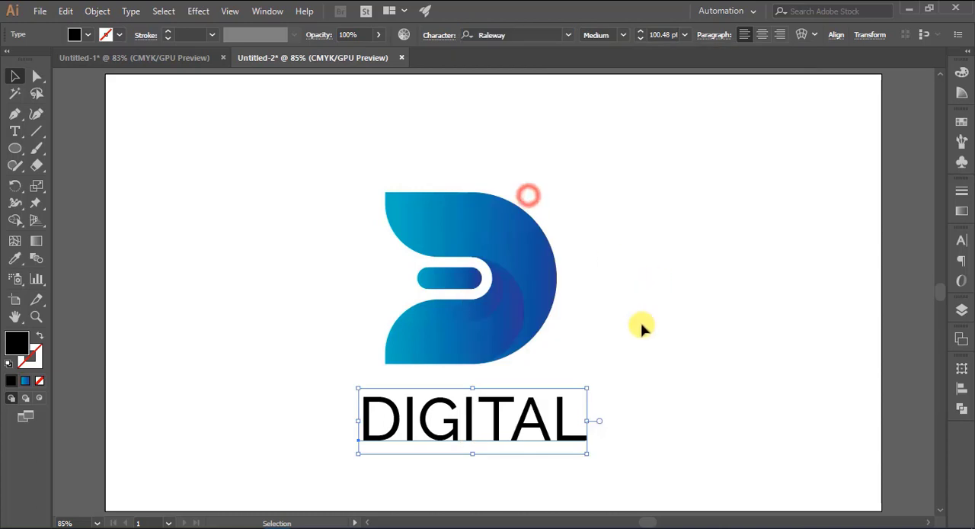
- Fine-tune the DIGITAL text's size and centre it by eye beneath the logo, leaving a small gap below the symbol
{"action": "mouse_move", "coordinate": [468, 425]}
{"action": "left_mouse_down"}
{"action": "mouse_move", "coordinate": [452, 424]}
{"action": "mouse_move", "coordinate": [461, 463]}
{"action": "mouse_move", "coordinate": [463, 435]}
{"action": "left_mouse_up"}
{"action": "left_click", "coordinate": [671, 347]}
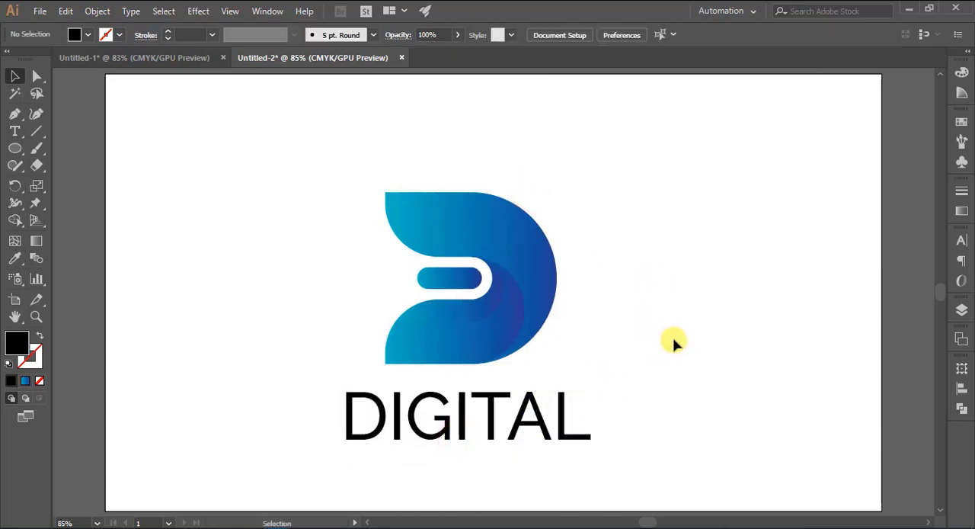
{"action": "left_click", "coordinate": [461, 433]}
{"action": "left_click_drag", "start_coordinate": [462, 456], "coordinate": [462, 452]}
{"action": "left_click", "coordinate": [674, 367]}
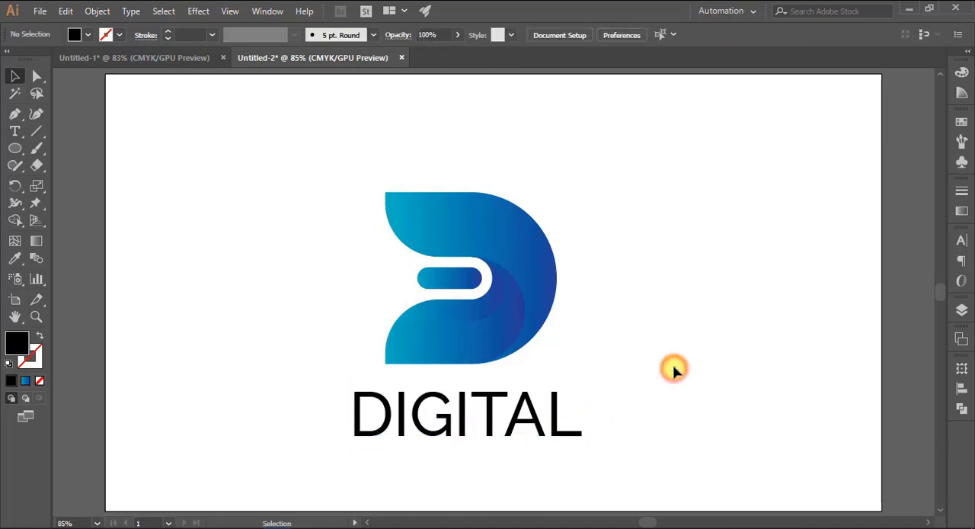
{"action": "left_click_drag", "start_coordinate": [463, 414], "coordinate": [464, 424]}
{"action": "left_click", "coordinate": [693, 351]}
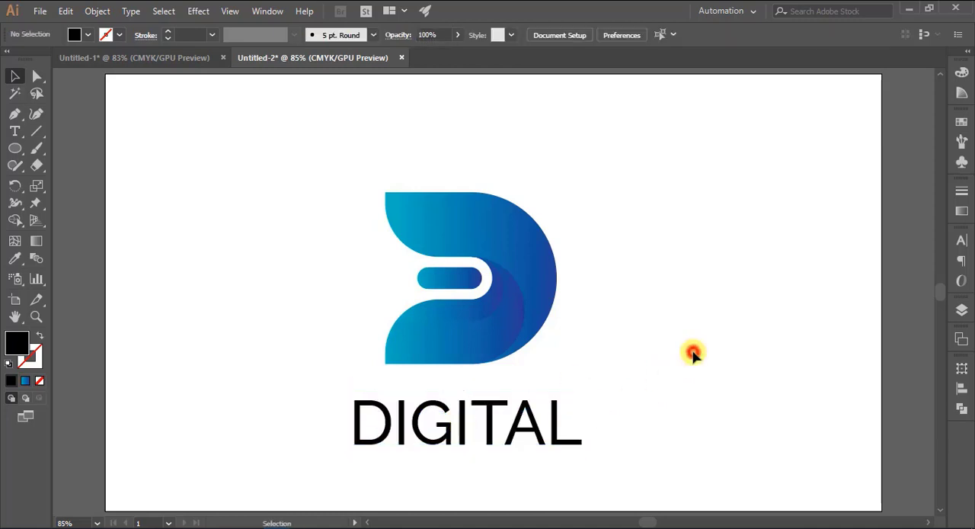
- Convert the DIGITAL text to outlines
{"action": "left_click", "coordinate": [460, 427]}
{"action": "right_click", "coordinate": [456, 424]}
{"action": "left_click", "coordinate": [496, 253]}
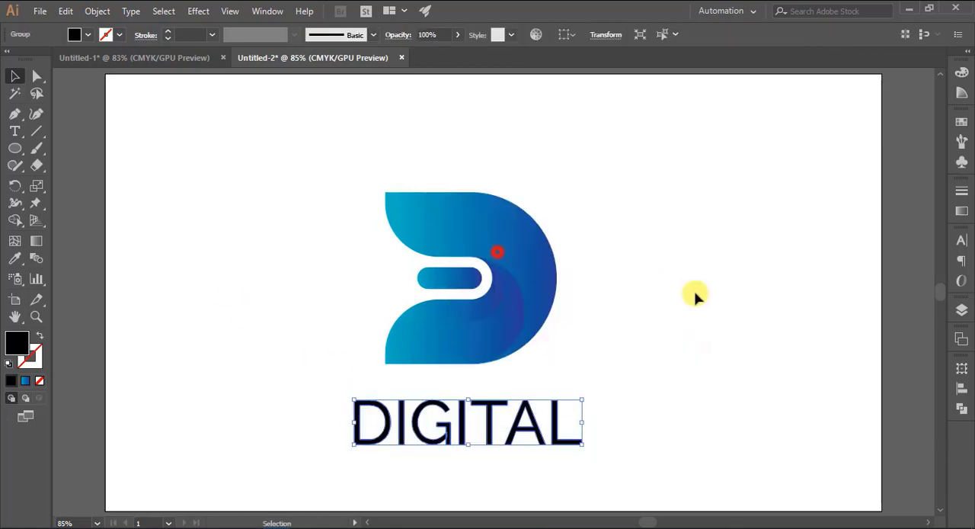
{"action": "left_click", "coordinate": [643, 395]}
- Fill the outlined DIGITAL text with a dark navy blue
{"action": "left_click", "coordinate": [536, 427]}
{"action": "left_click", "coordinate": [74, 34]}
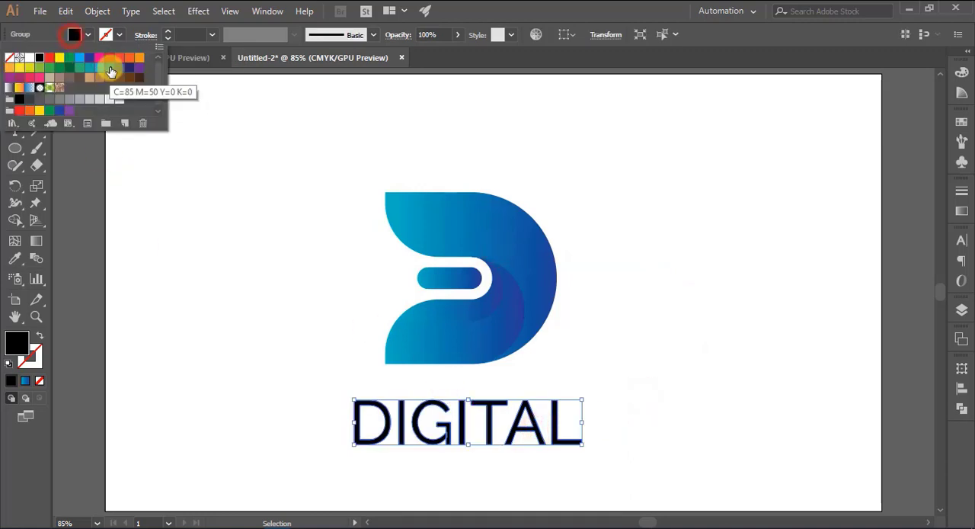
{"action": "left_click", "coordinate": [98, 76]}
{"action": "left_click", "coordinate": [220, 246]}
{"action": "double_click", "coordinate": [17, 342]}
{"action": "left_click", "coordinate": [462, 290]}
{"action": "left_click", "coordinate": [634, 179]}
{"action": "left_click", "coordinate": [707, 268]}
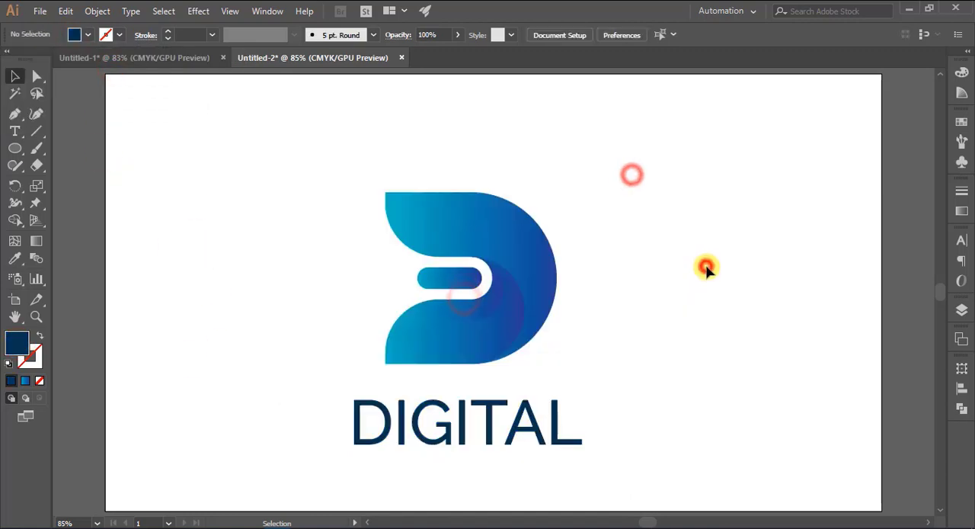
- Align the logo and the DIGITAL text on their horizontal centres and group them
{"action": "left_click_drag", "start_coordinate": [379, 175], "coordinate": [618, 472]}
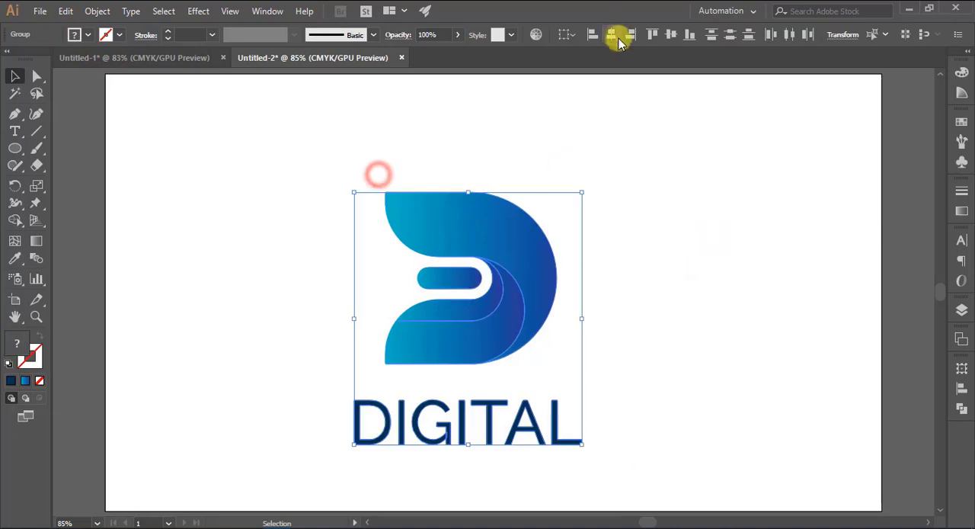
{"action": "left_click", "coordinate": [613, 34]}
{"action": "right_click", "coordinate": [487, 230]}
{"action": "left_click", "coordinate": [523, 310]}
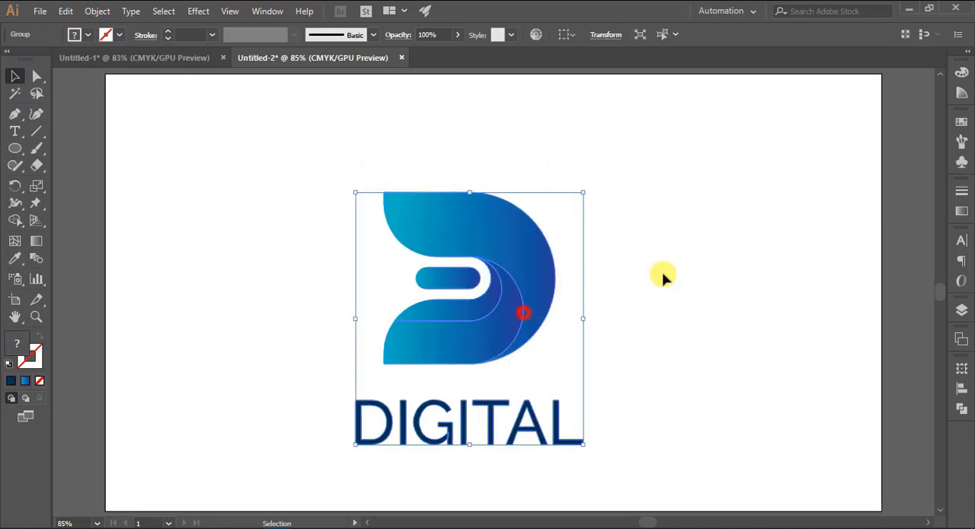
- Move the grouped logo and text to the centre of the artboard and deselect it
{"action": "left_click_drag", "start_coordinate": [514, 261], "coordinate": [538, 235]}
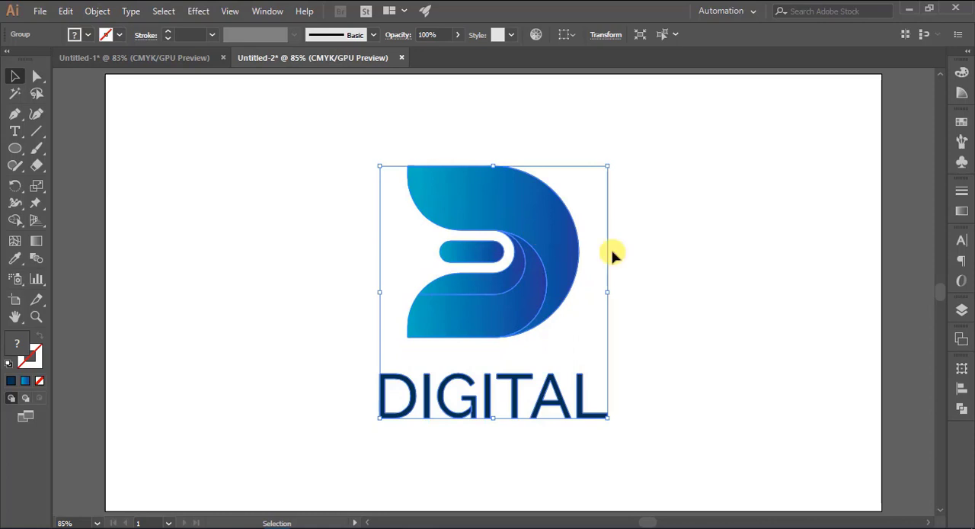
{"action": "left_click", "coordinate": [685, 261]}
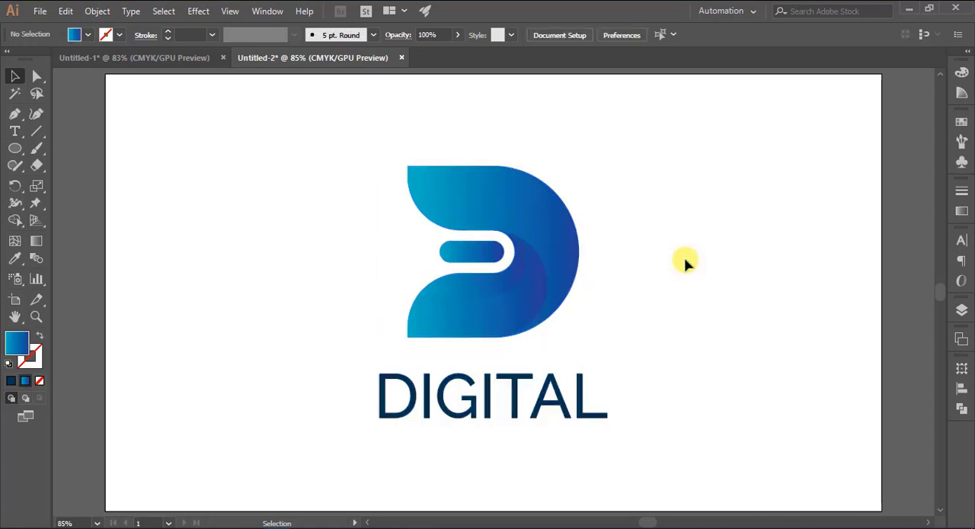